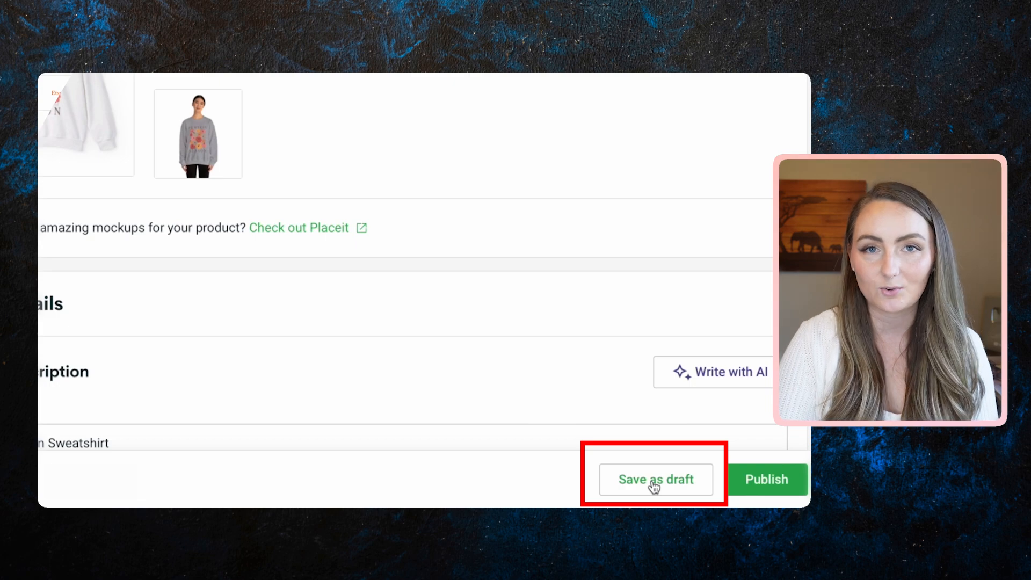
Save the sweatshirt product as a draft and start a listing titled 'Multi Item Listing With Sweatshirt'.
left_click(654, 484)
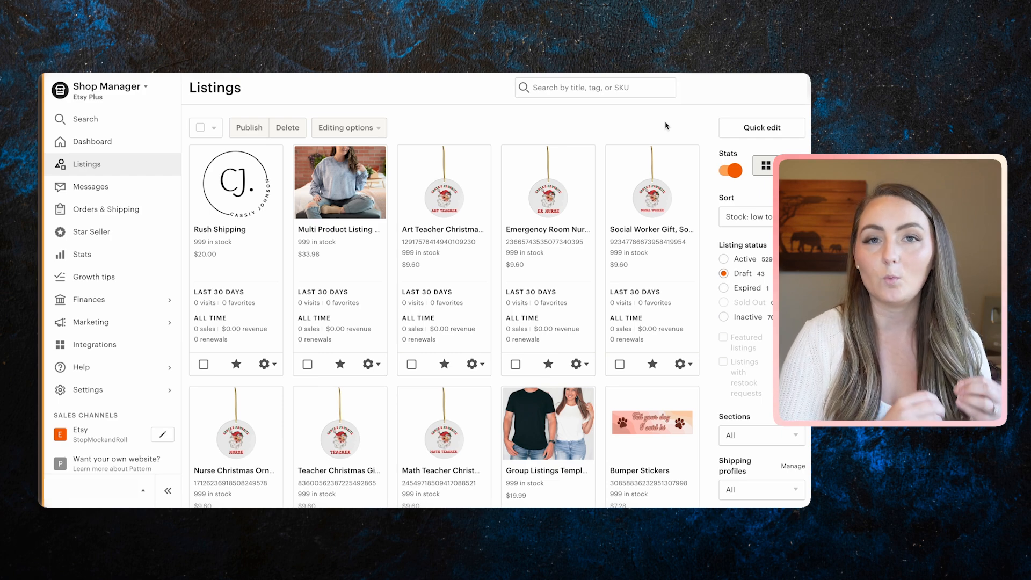
left_click(762, 88)
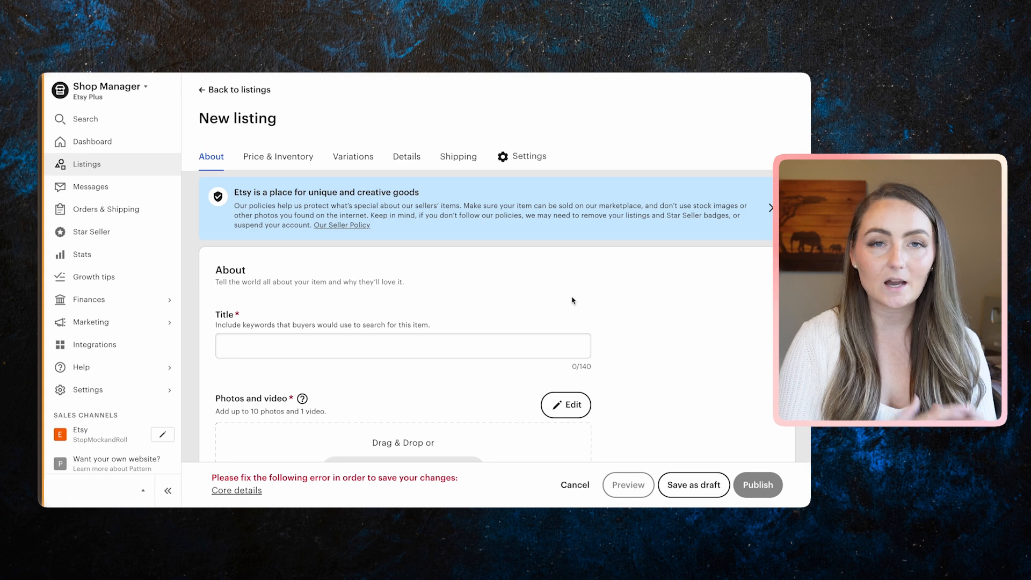
left_click(450, 346)
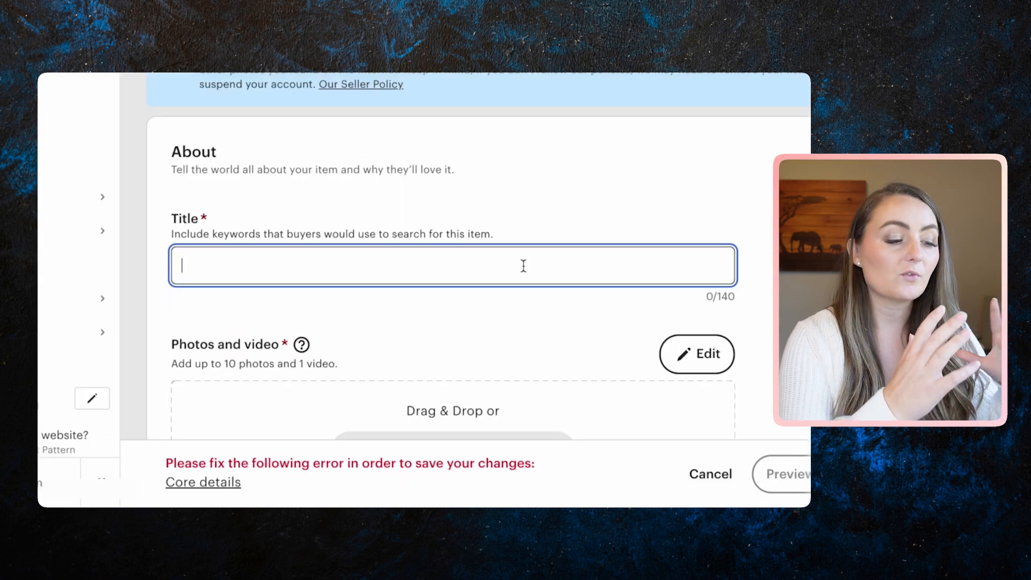
type("Multi Item L")
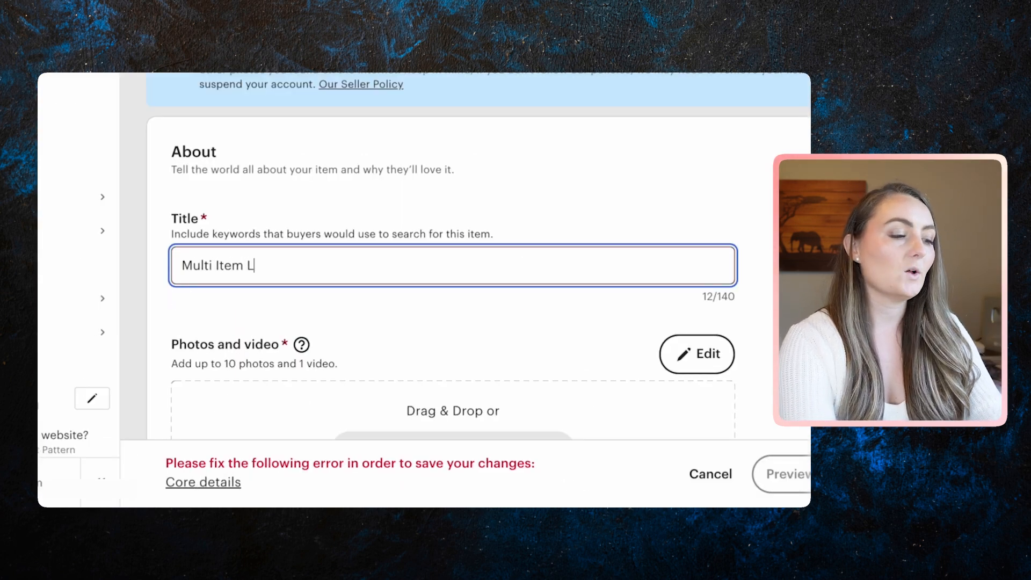
type("isting With S")
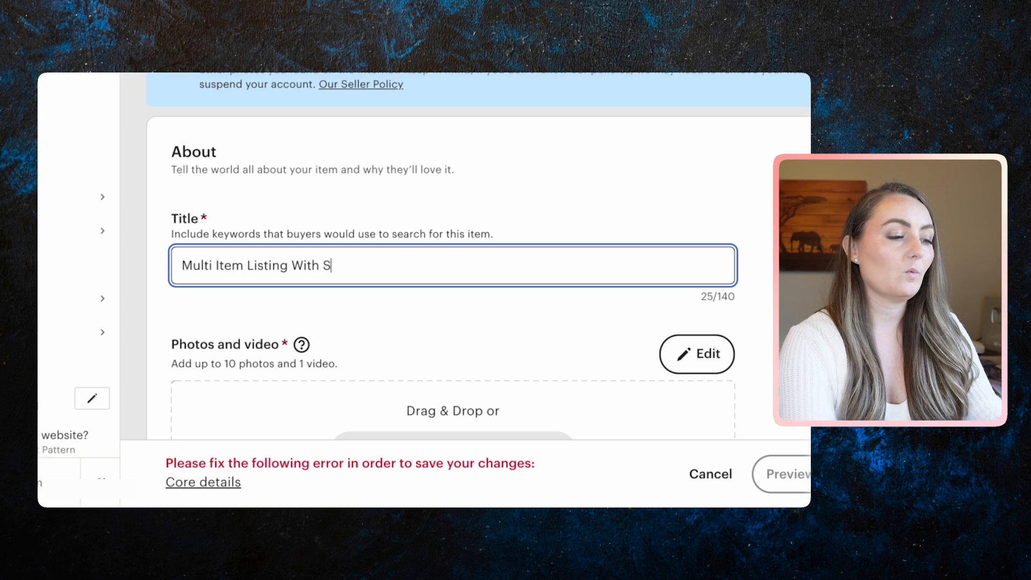
type("weatshirt")
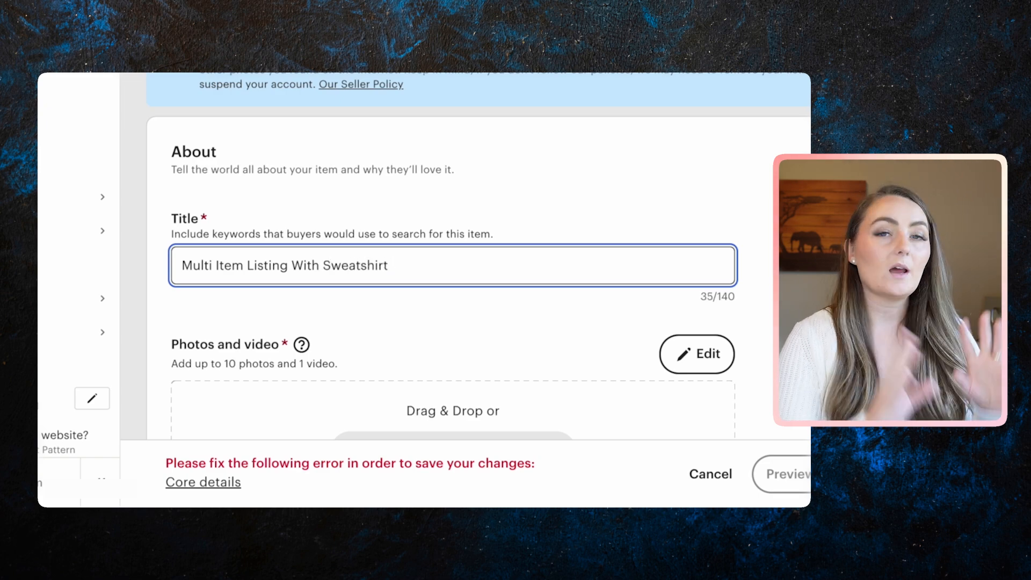
scroll(491, 323, "down", 3)
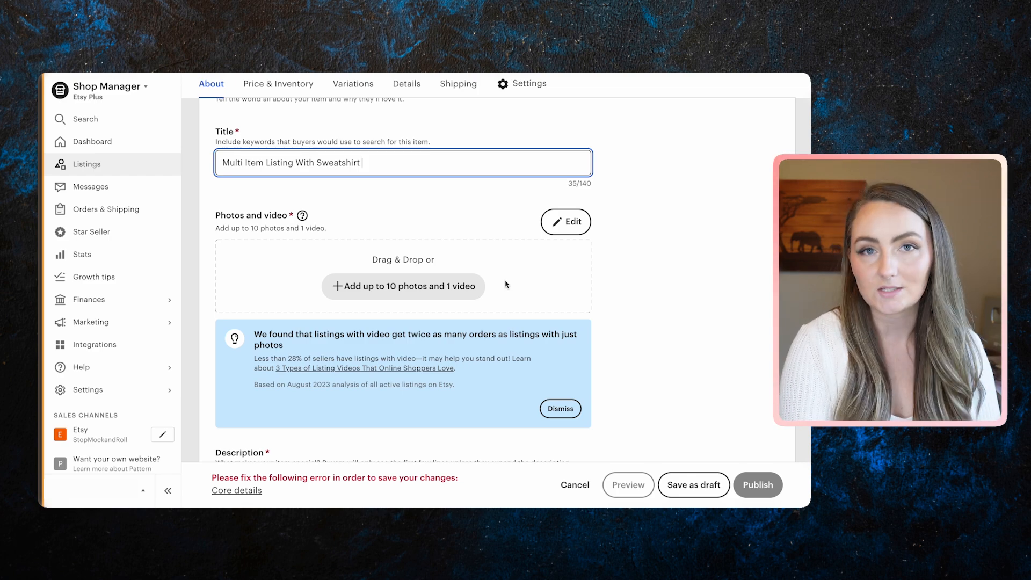
Add photos to the listing and begin writing its description.
left_click(460, 286)
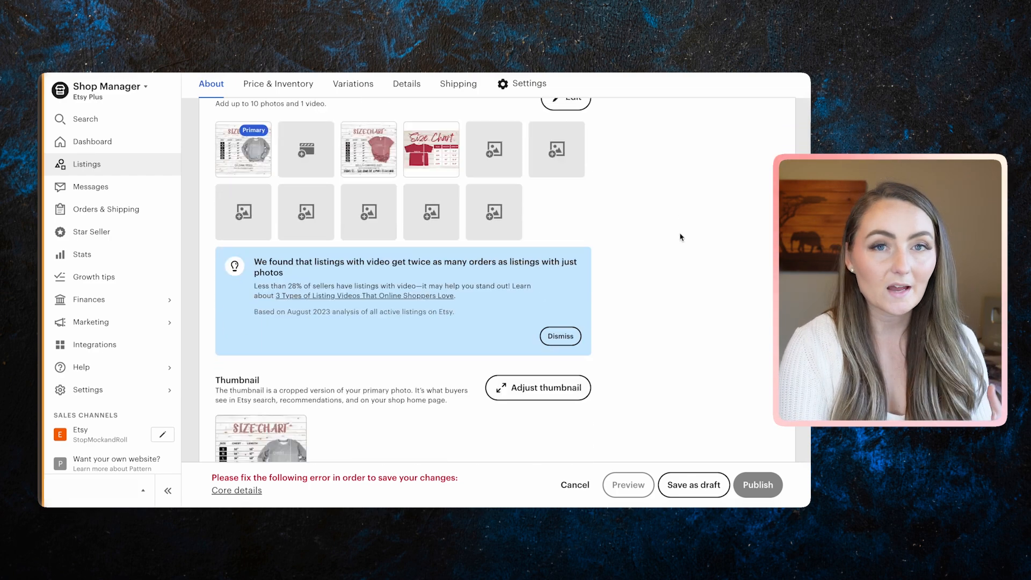
scroll(679, 235, "down", 7)
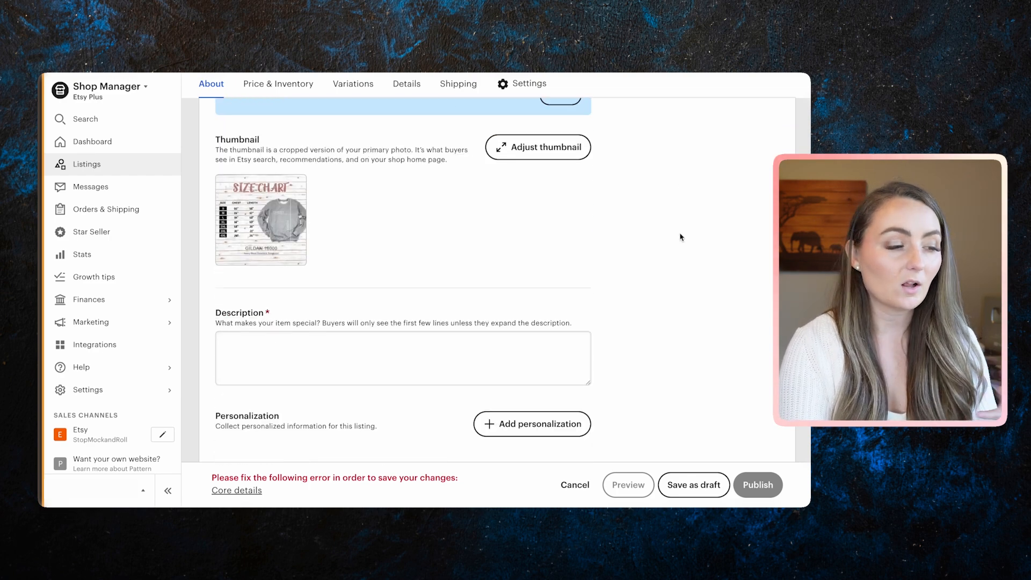
scroll(680, 237, "down", 1)
left_click(544, 166)
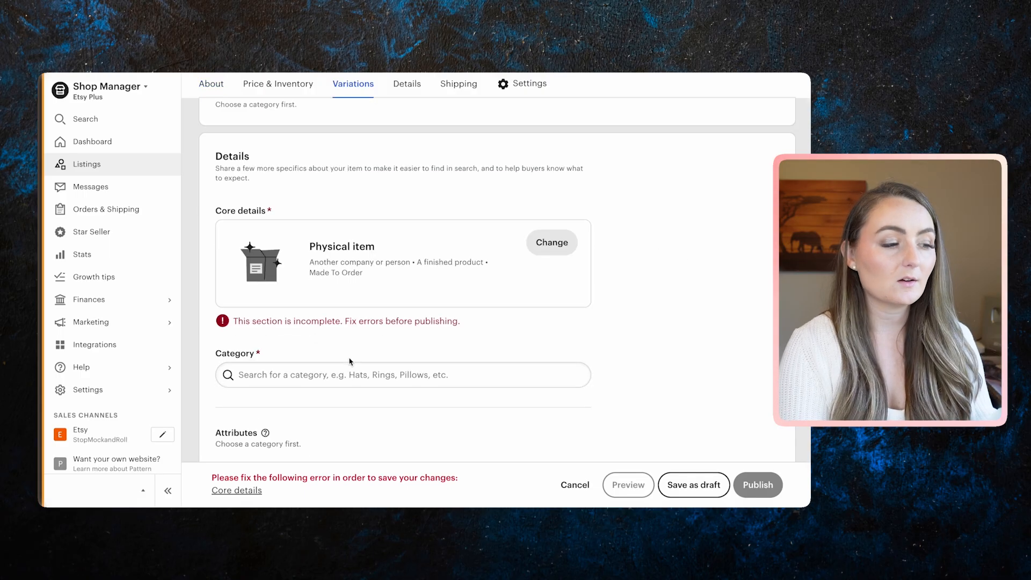
Set the category to gender-neutral adult T-shirts via a 'shirts' search, then start adding a variation.
left_click(336, 380)
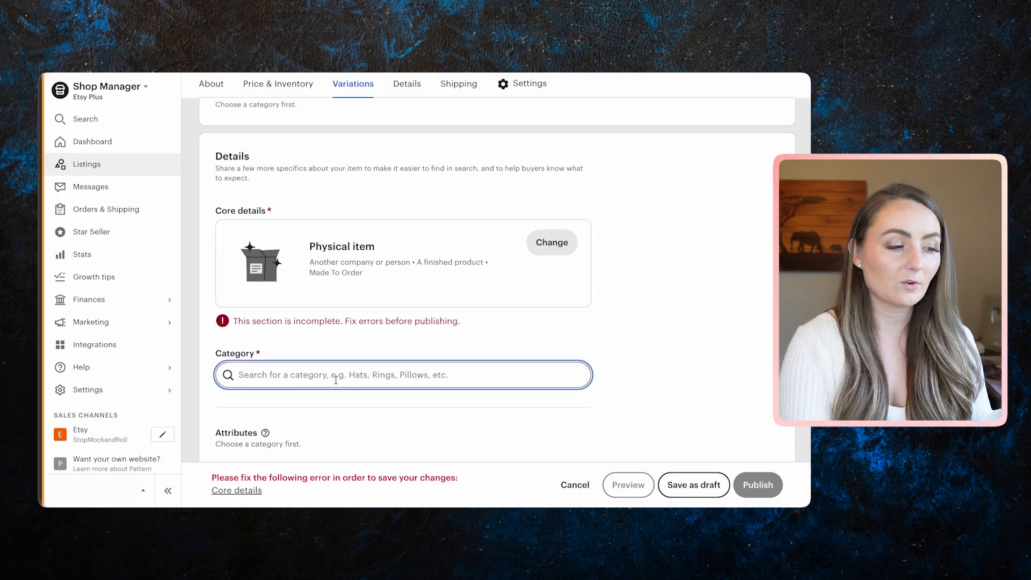
type("shirts")
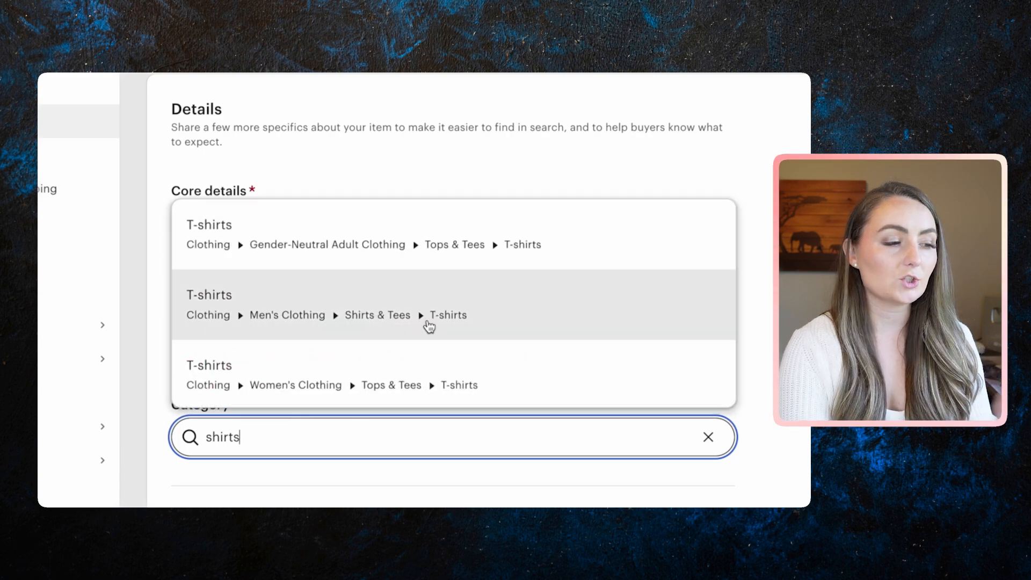
left_click(396, 251)
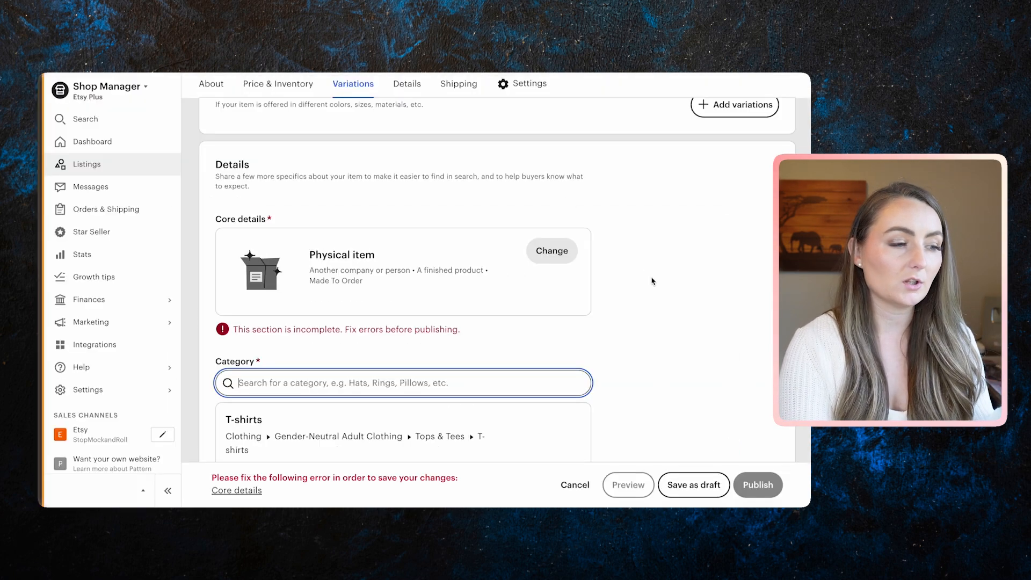
scroll(653, 281, "up", 4)
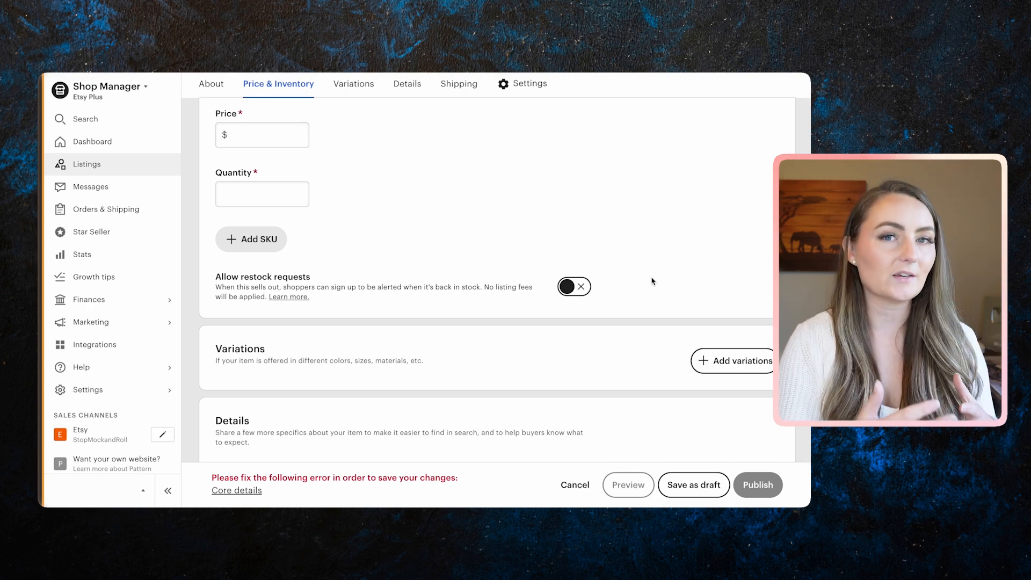
left_click(728, 360)
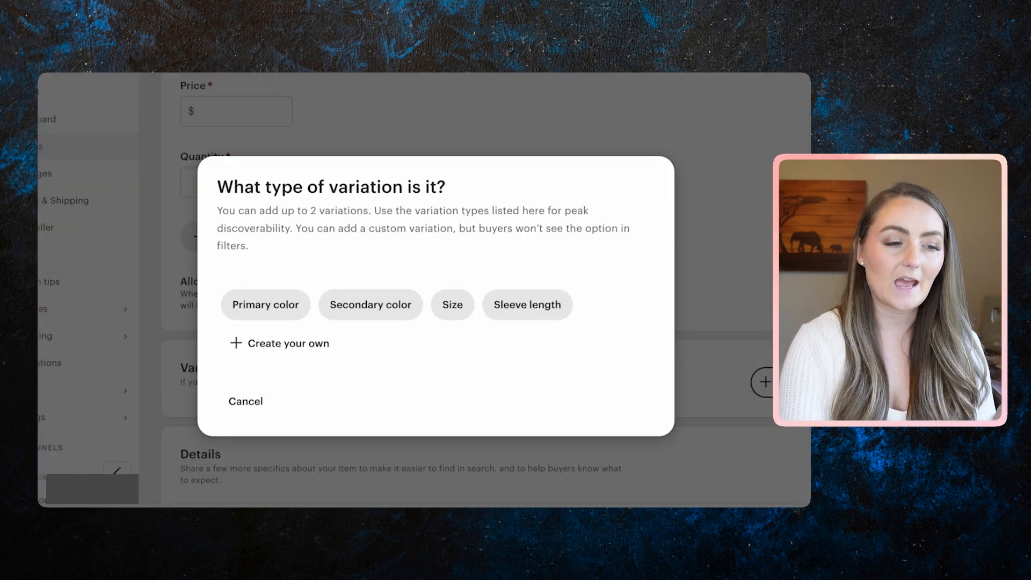
Create a custom variation named Size and begin entering options like Small, Medium, Large and XL Sweatshirt.
left_click(307, 343)
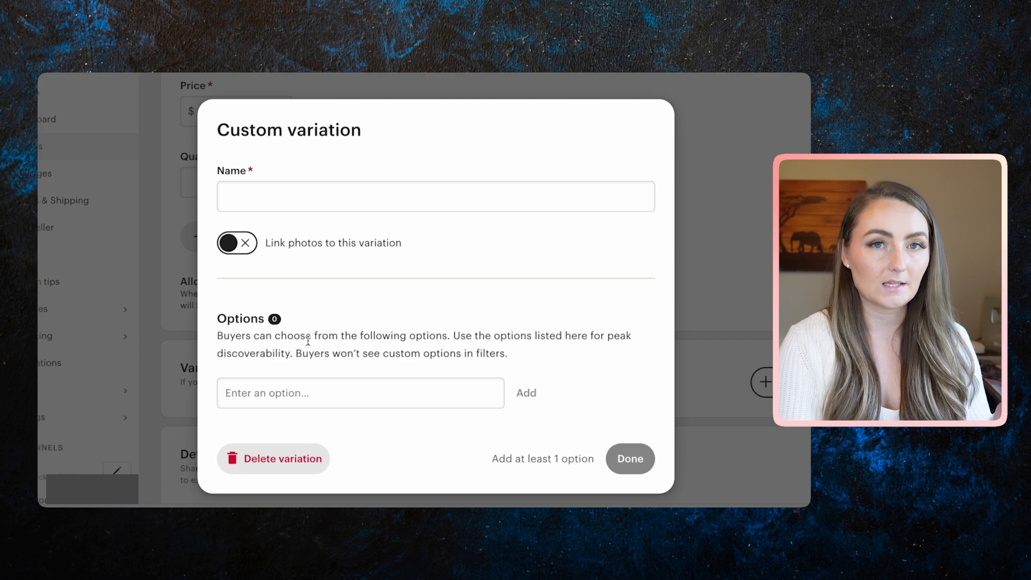
left_click(243, 199)
type("Size")
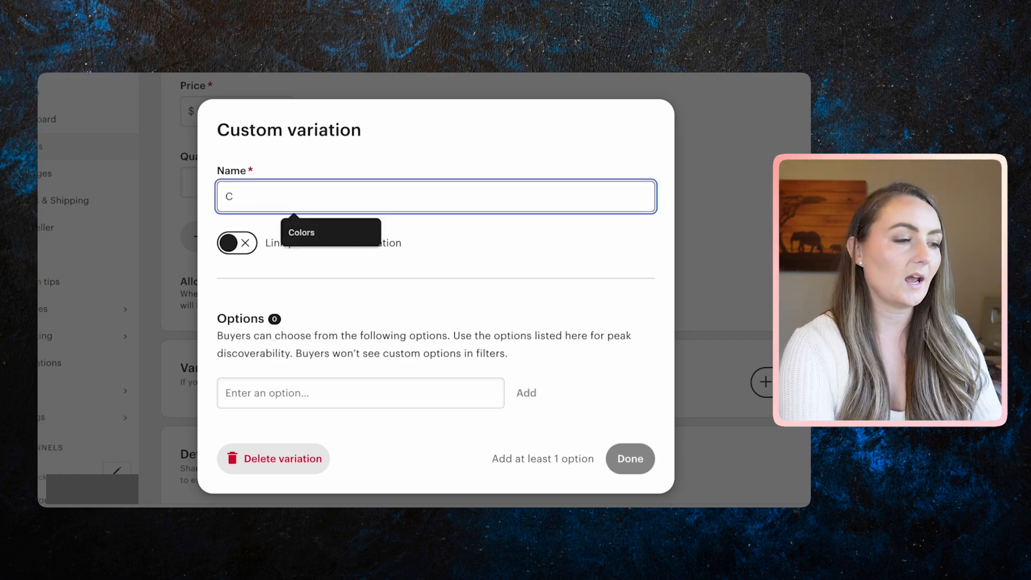
left_click(356, 392)
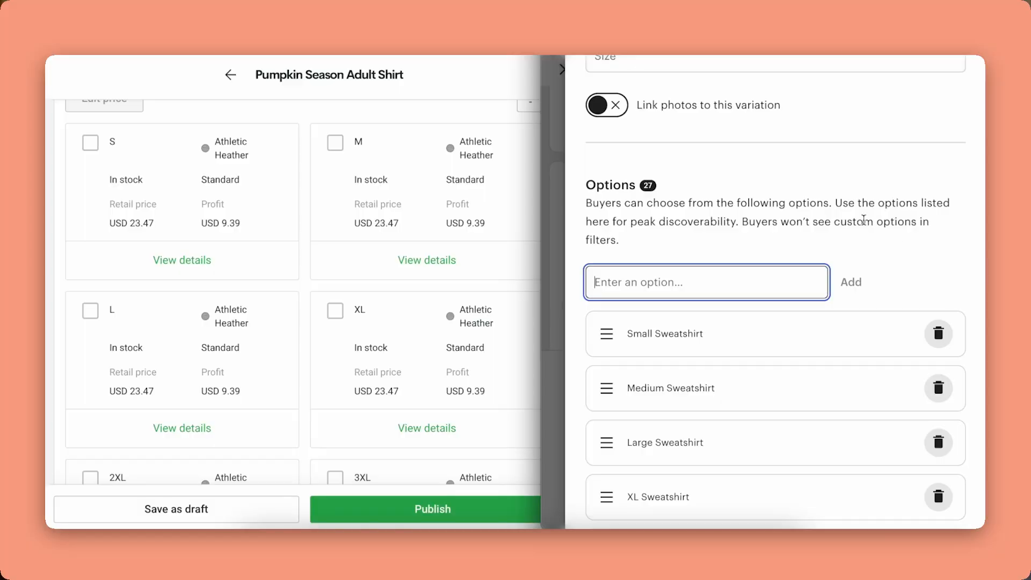
Review the 27 Size options, Small Sweatshirt through 3XL Adult Shirt, and finish the variation.
scroll(864, 220, "down", 3)
scroll(818, 329, "down", 6)
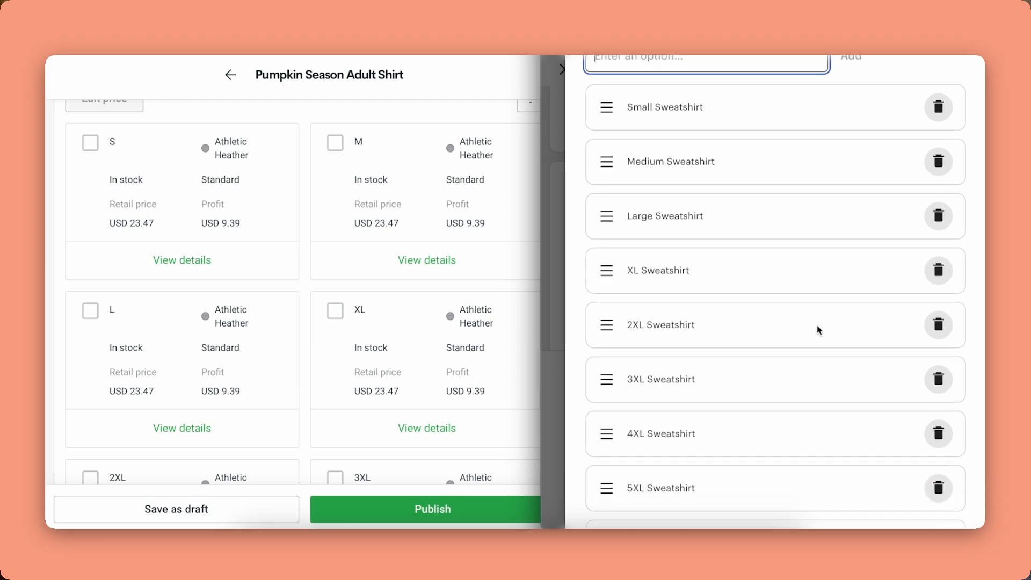
scroll(816, 329, "down", 1)
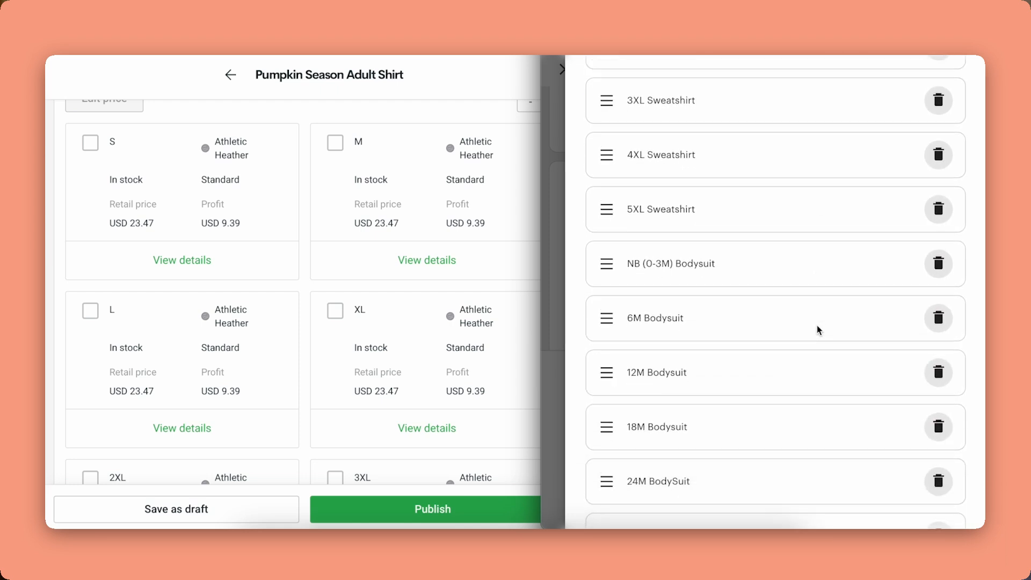
scroll(803, 428, "down", 5)
scroll(801, 438, "down", 5)
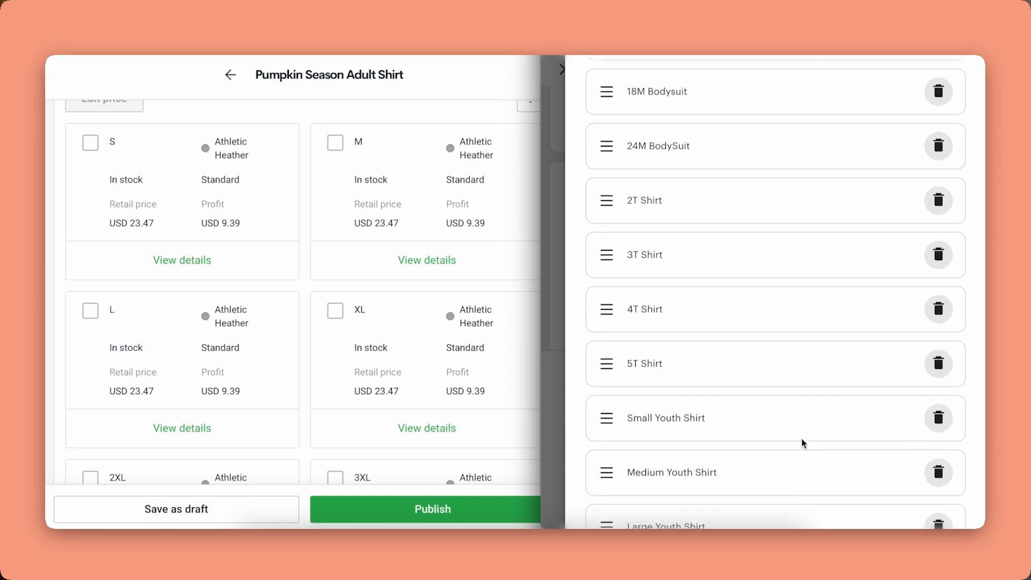
scroll(797, 447, "down", 5)
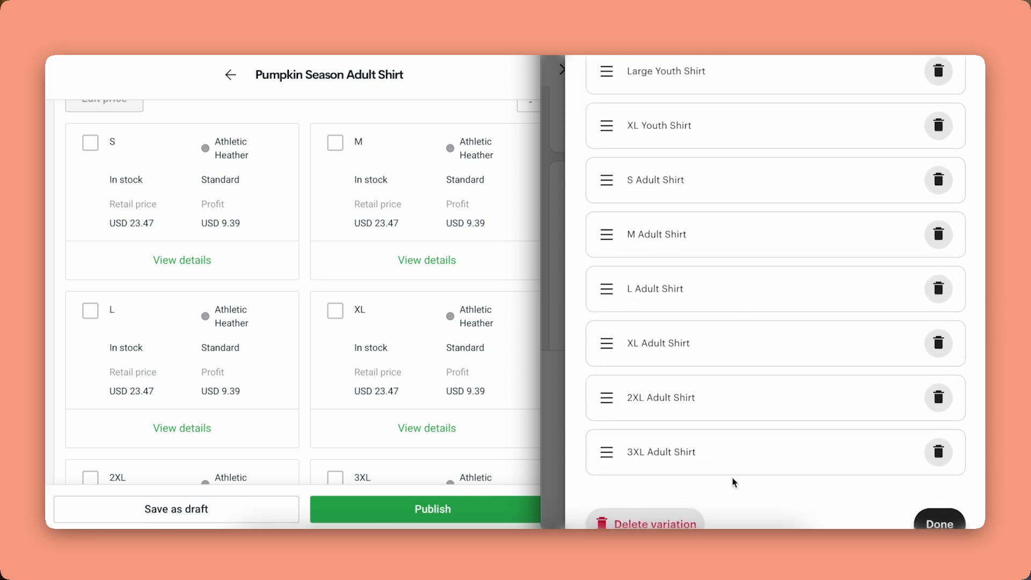
scroll(734, 482, "down", 1)
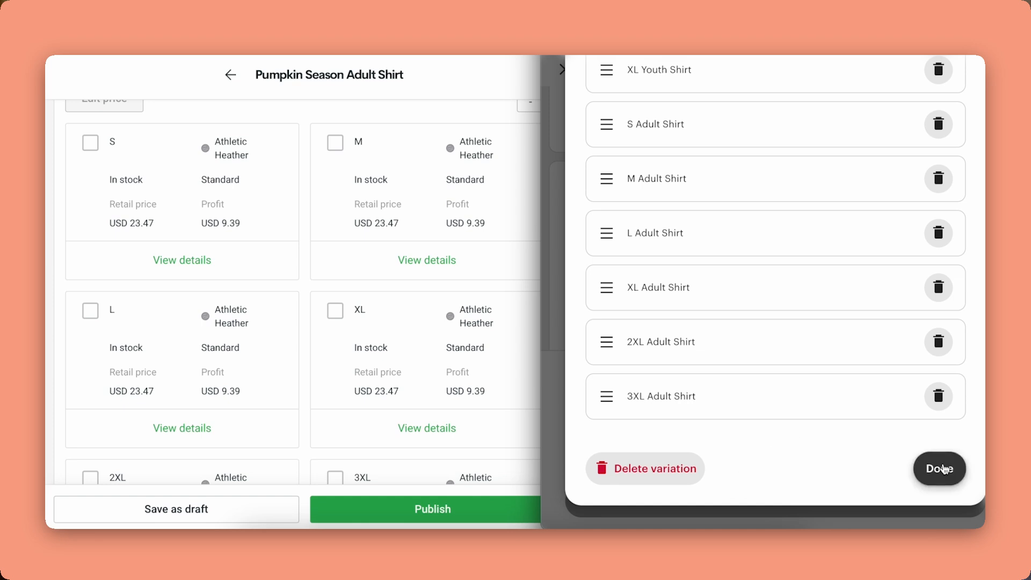
left_click(940, 468)
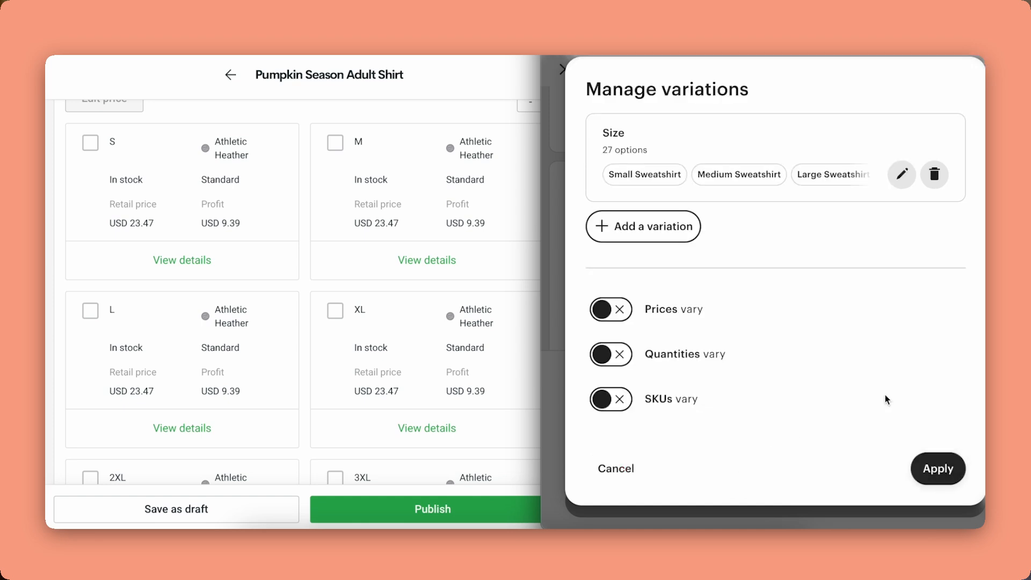
Add a second custom variation, Color, with White as its first option.
left_click(671, 226)
left_click(647, 342)
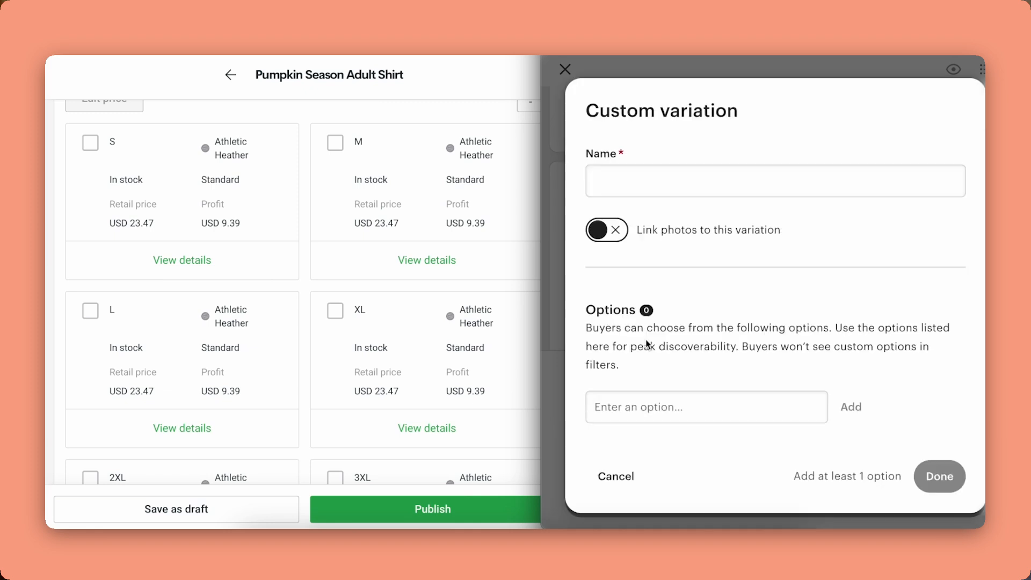
left_click(677, 176)
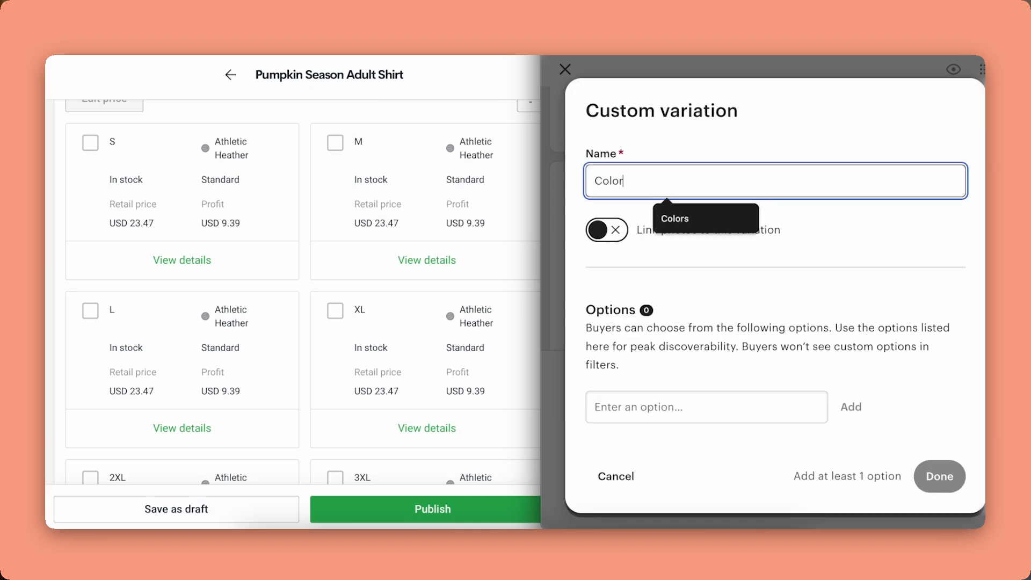
left_click(727, 409)
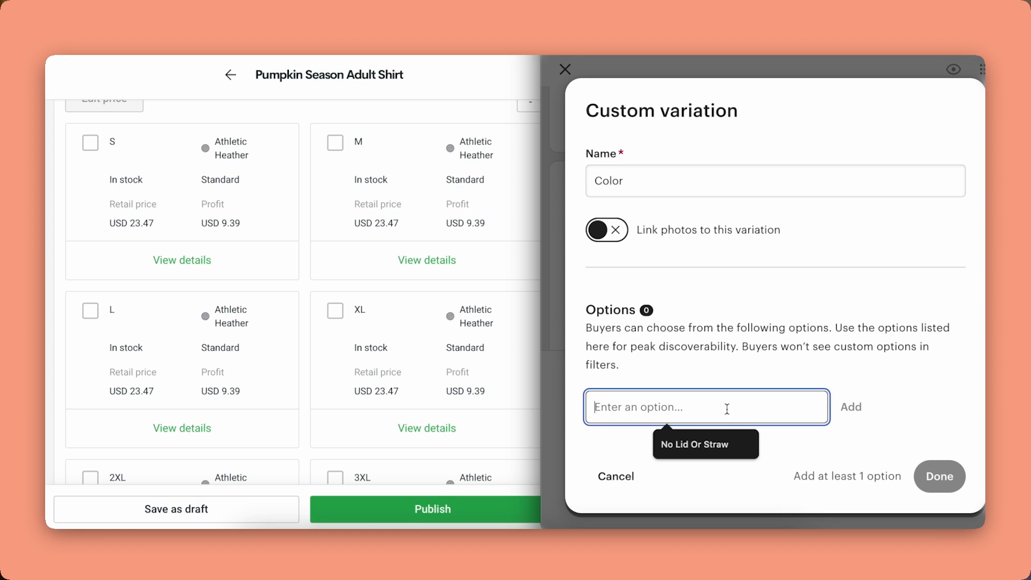
type("White")
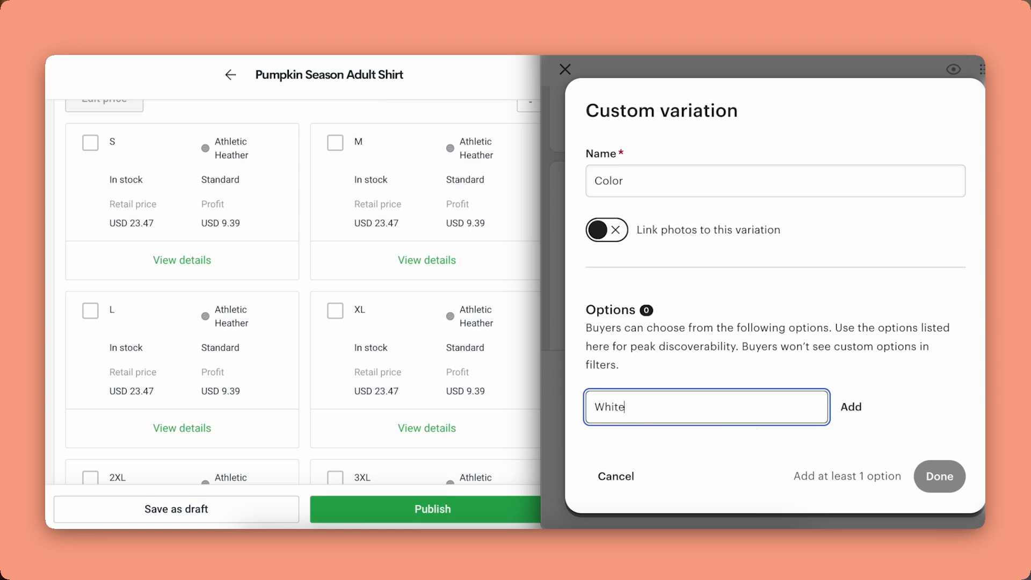
key("Return")
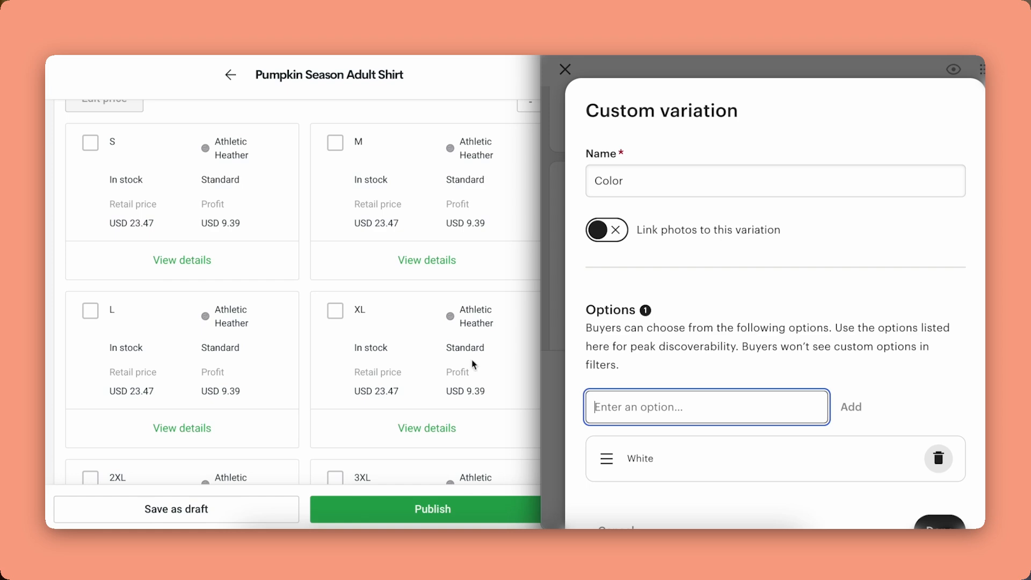
Check the mockup shirt colours and add Athletic Heather and Sport Grey as Color options.
scroll(304, 269, "up", 15)
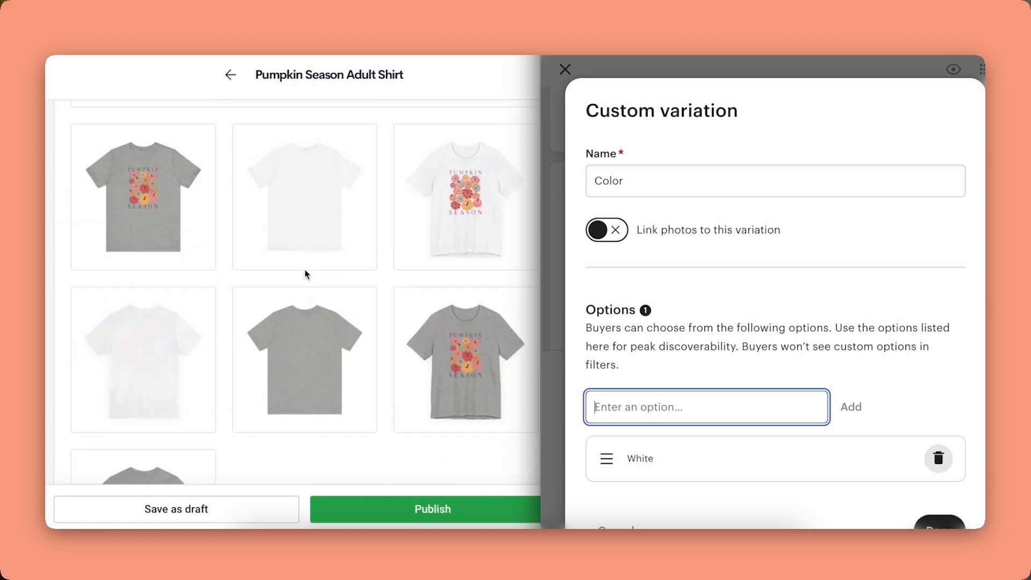
scroll(305, 269, "up", 5)
scroll(305, 269, "down", 9)
scroll(304, 269, "up", 4)
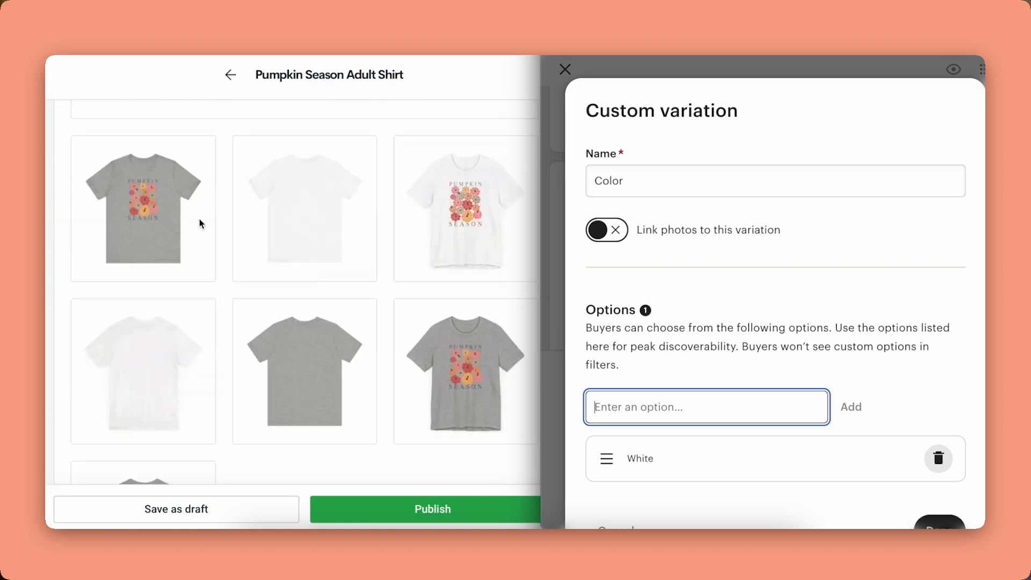
left_click(153, 209)
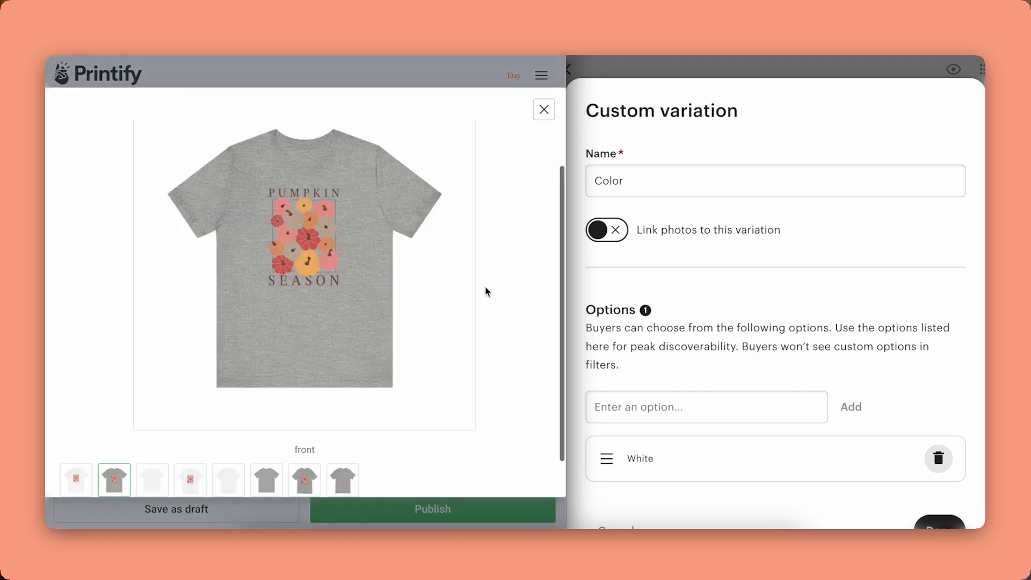
left_click(652, 400)
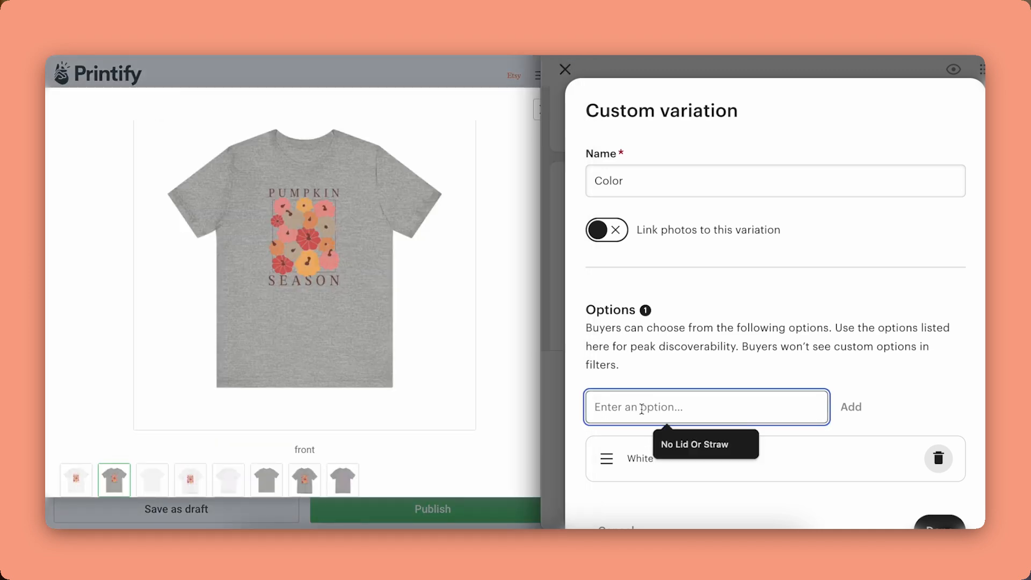
type("Athletic Heathe")
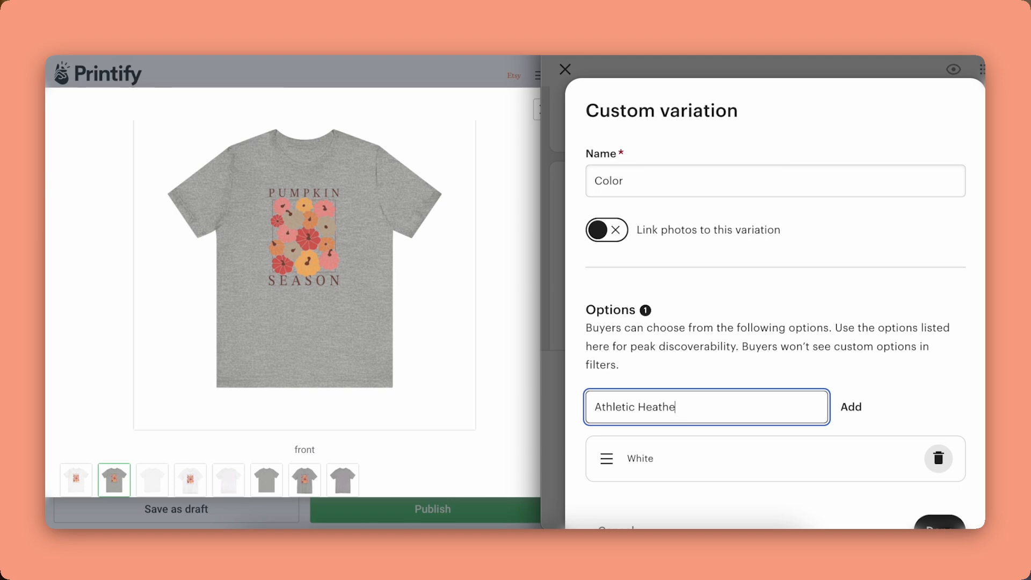
type("r")
key("Return")
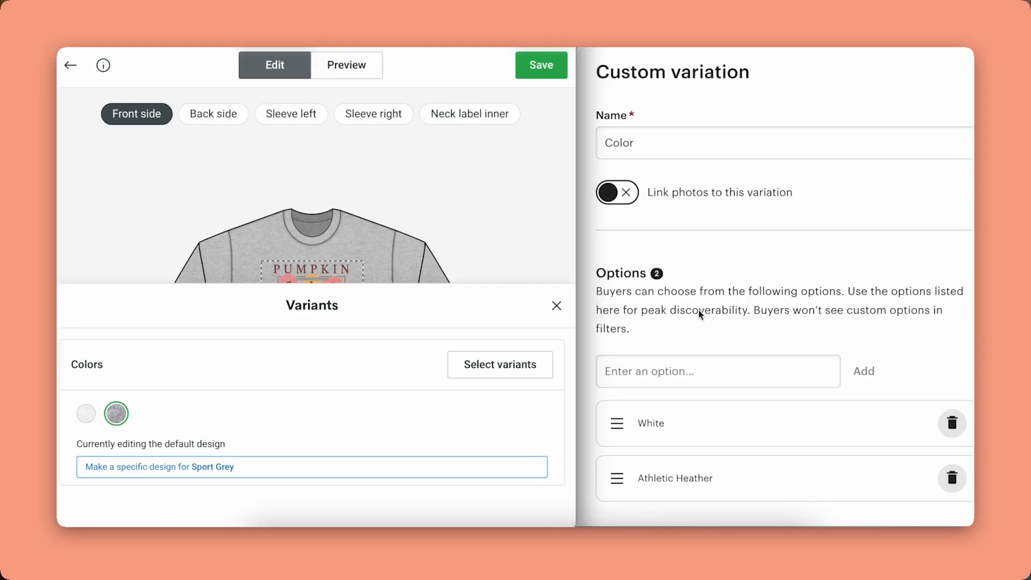
left_click(670, 375)
type("Sport Grey")
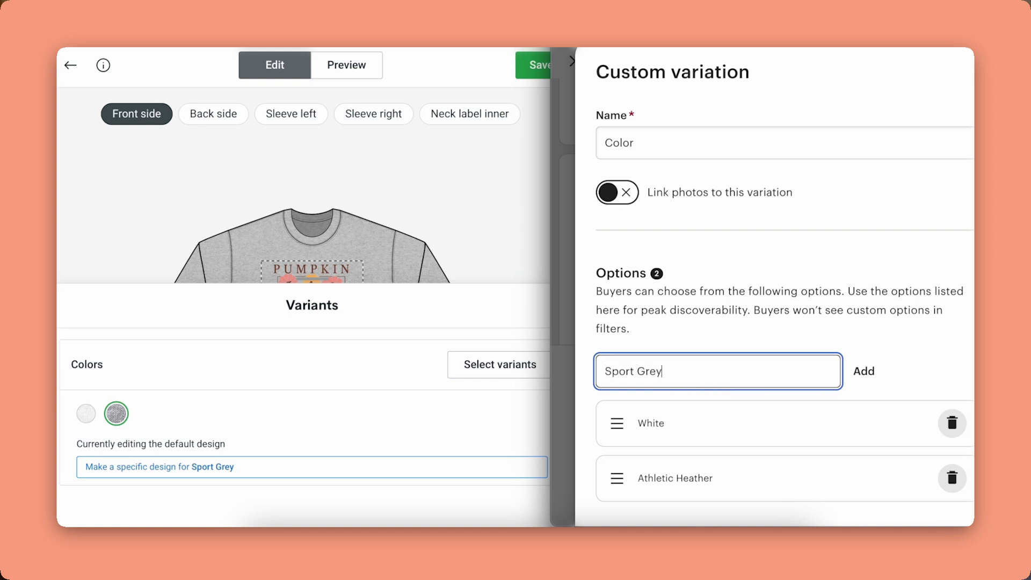
key("Return")
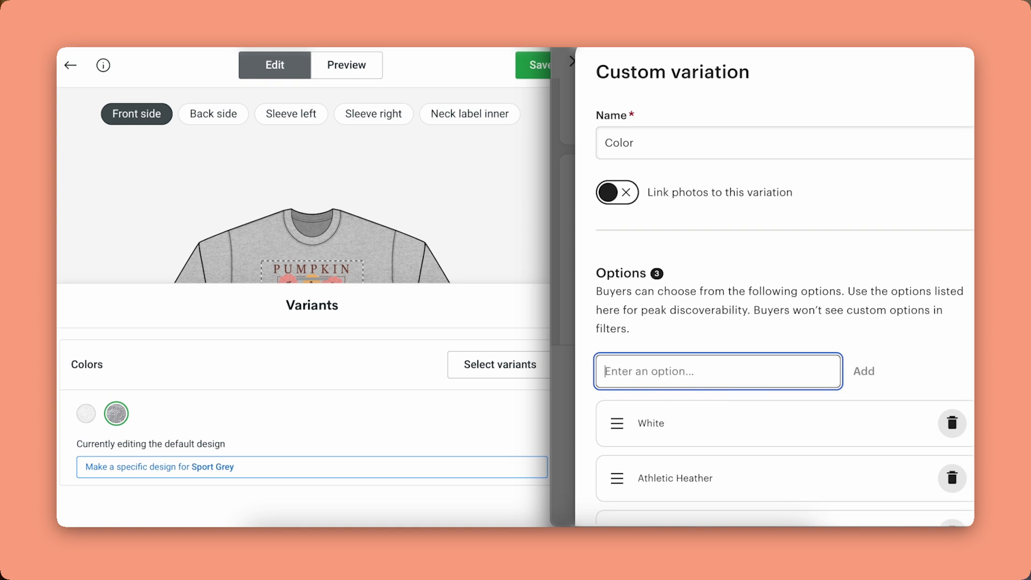
scroll(862, 340, "down", 2)
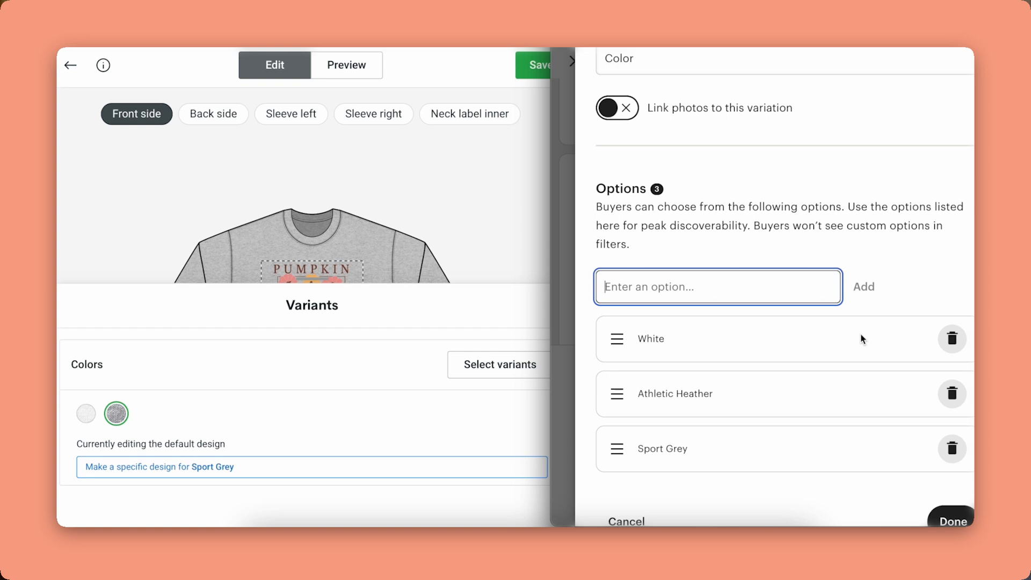
scroll(862, 339, "down", 2)
Save the Color variation and make both prices and SKUs vary for each Size and Color.
left_click(956, 467)
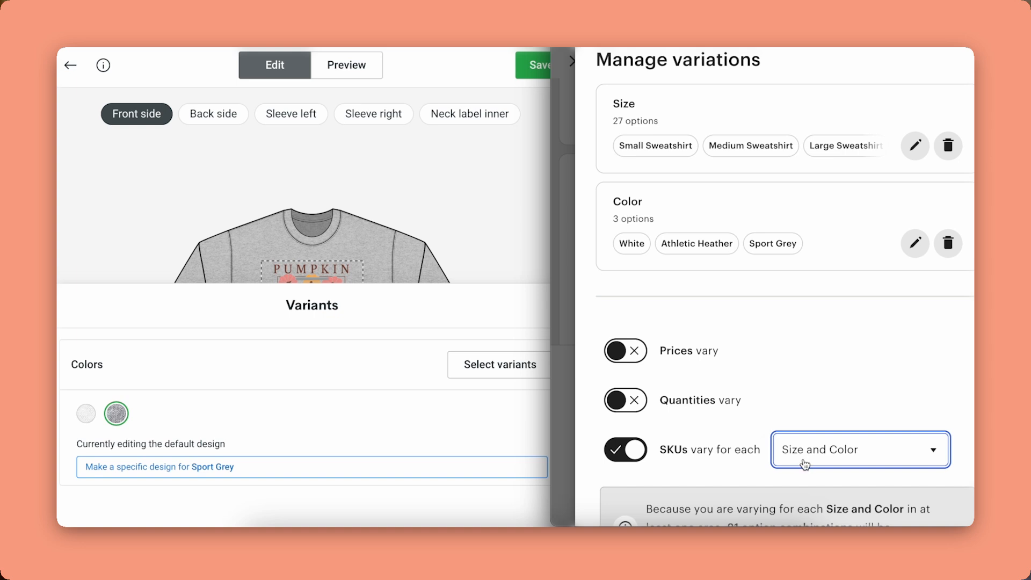
left_click(805, 464)
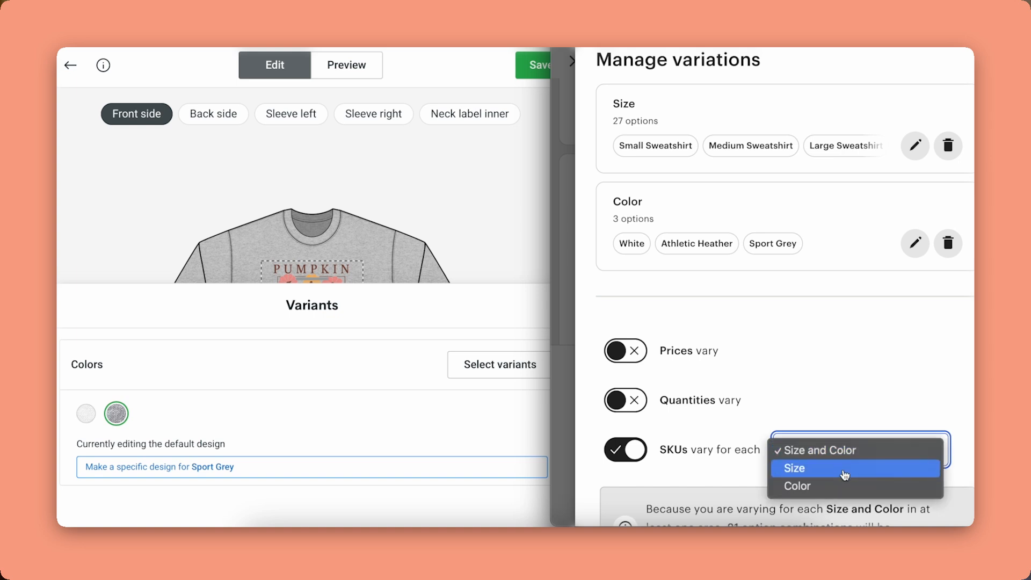
left_click(845, 475)
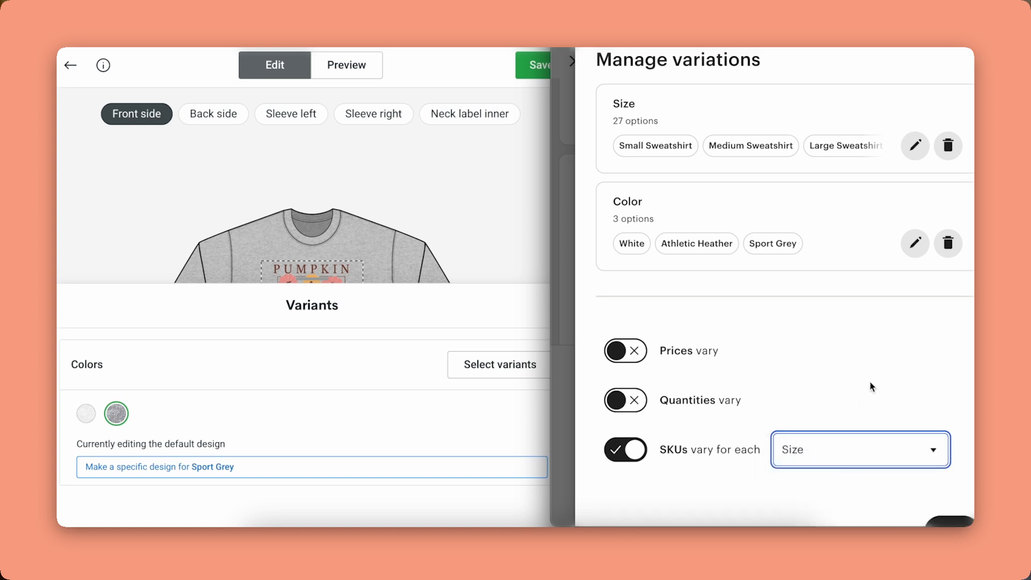
left_click(855, 454)
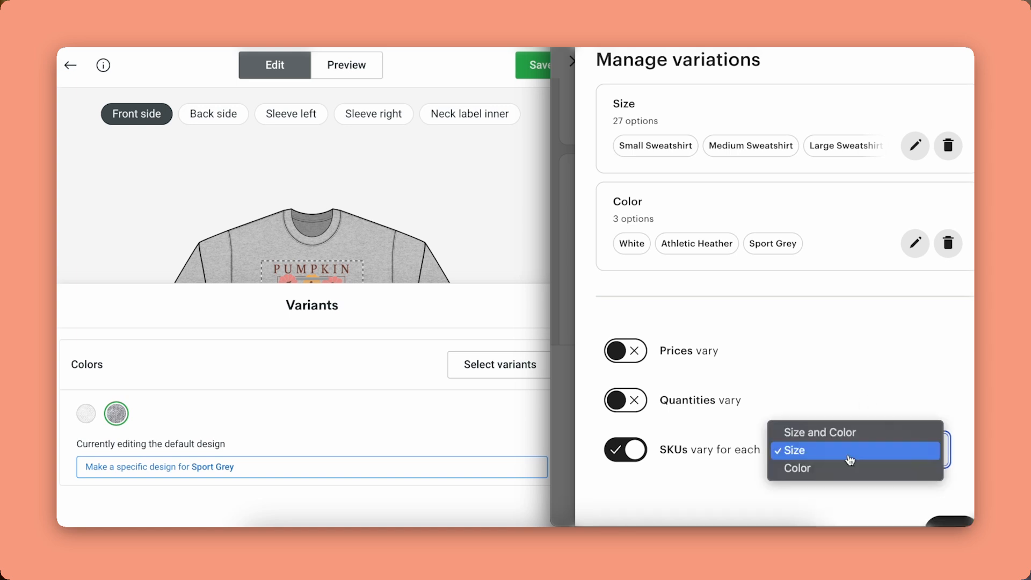
left_click(824, 472)
left_click(831, 460)
left_click(842, 423)
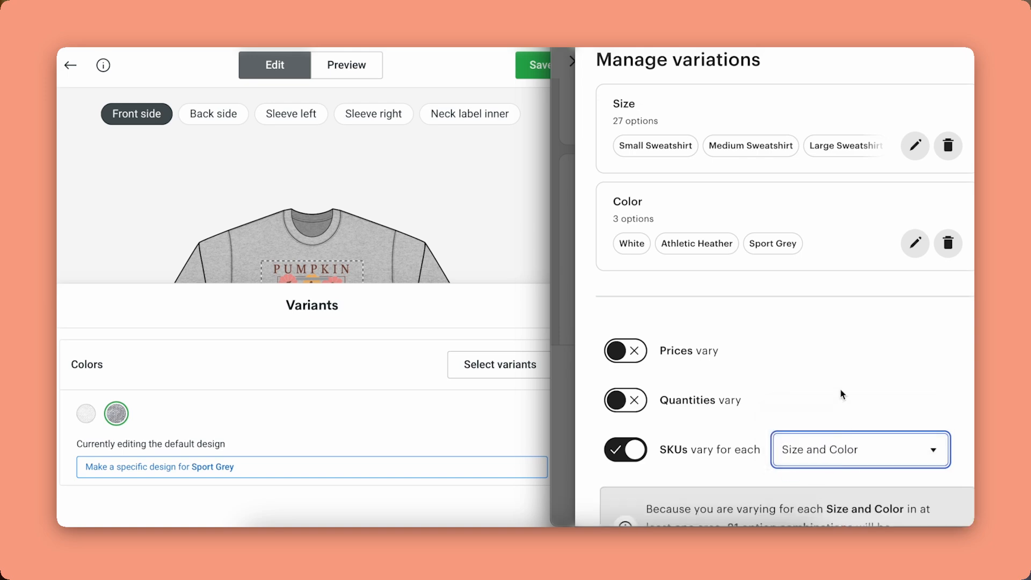
left_click(751, 352)
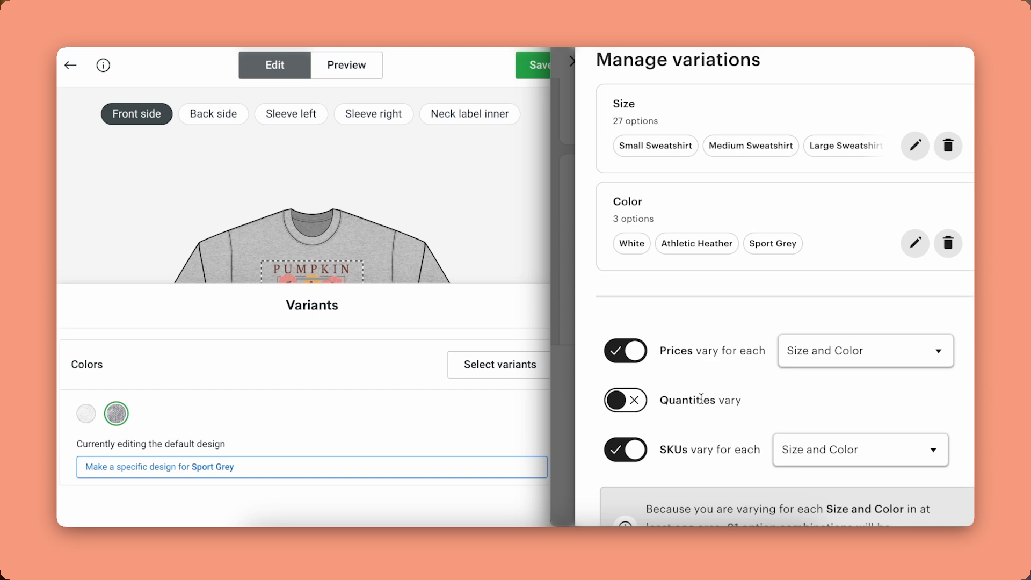
scroll(701, 399, "down", 3)
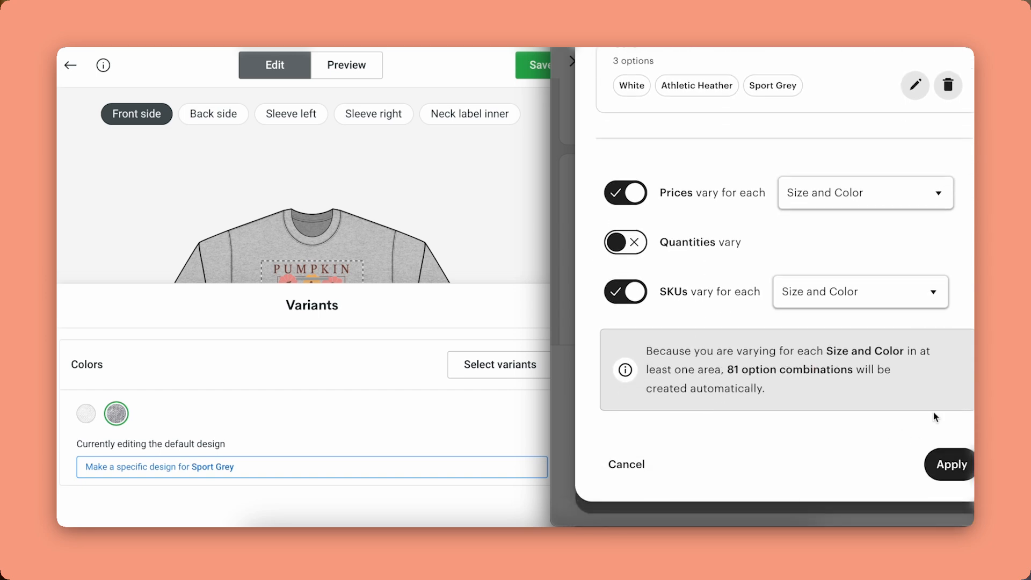
left_click(952, 464)
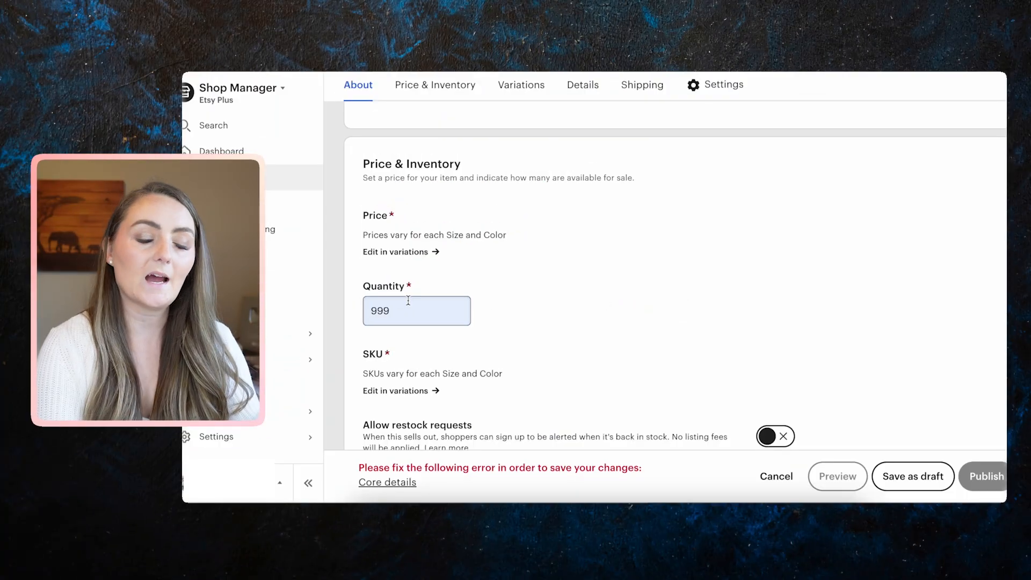
Scroll down to the Variations table listing each Size and Color combination.
scroll(536, 311, "down", 5)
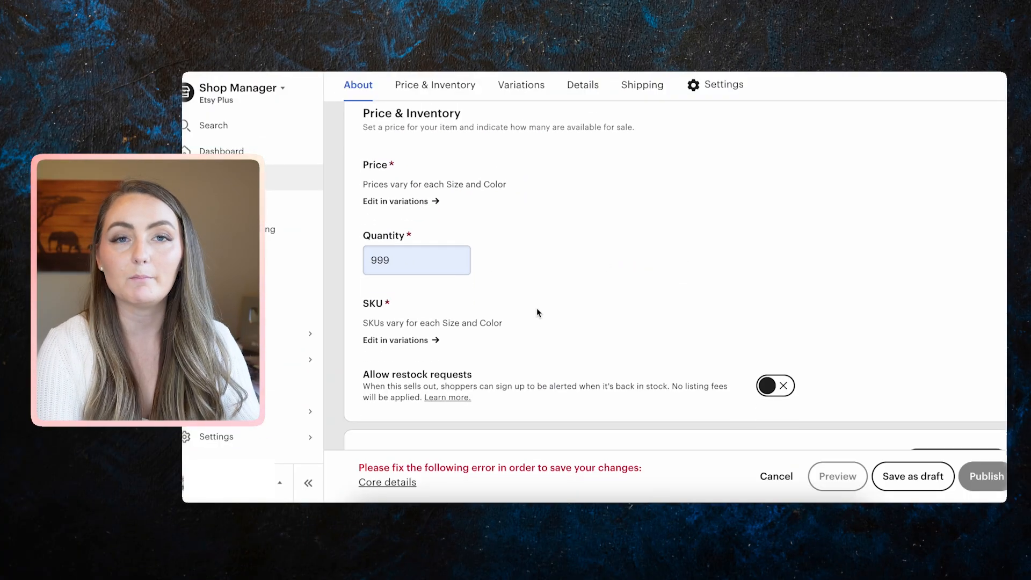
scroll(537, 310, "down", 3)
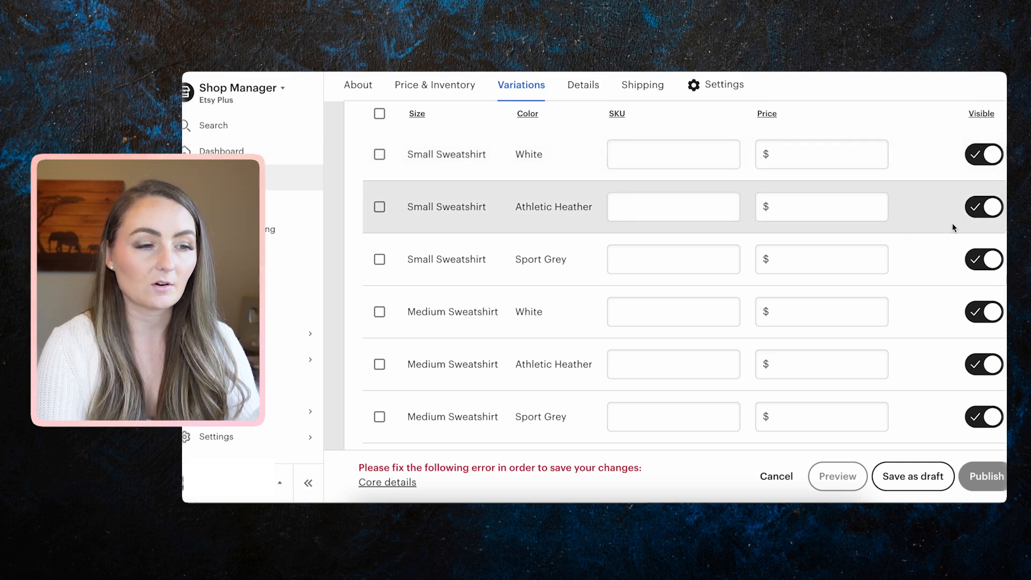
Hide the Small and Medium Sweatshirt Athletic Heather variants and expand the list to all 81 variants.
left_click(994, 209)
scroll(947, 253, "down", 3)
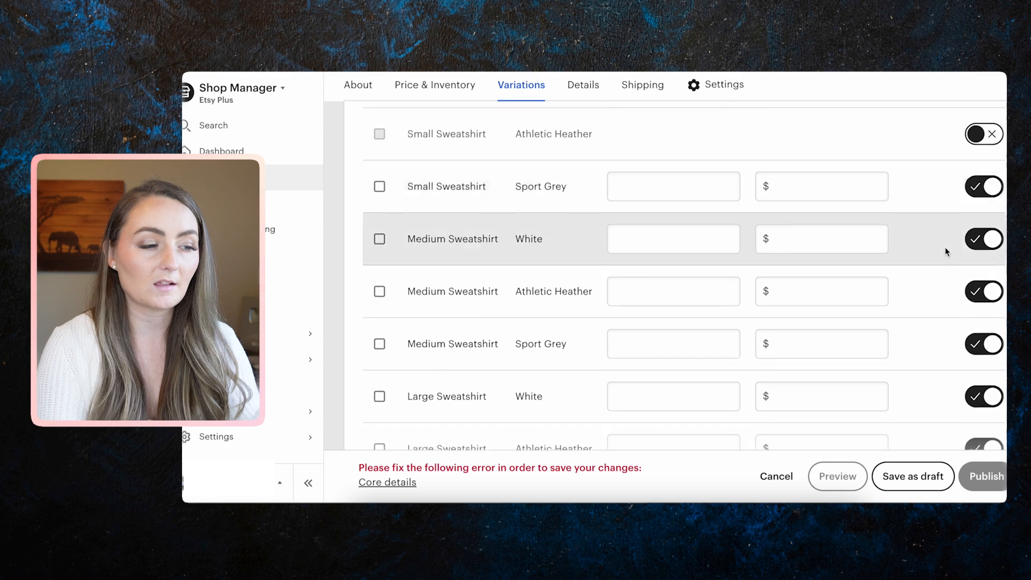
left_click(971, 282)
scroll(921, 312, "down", 4)
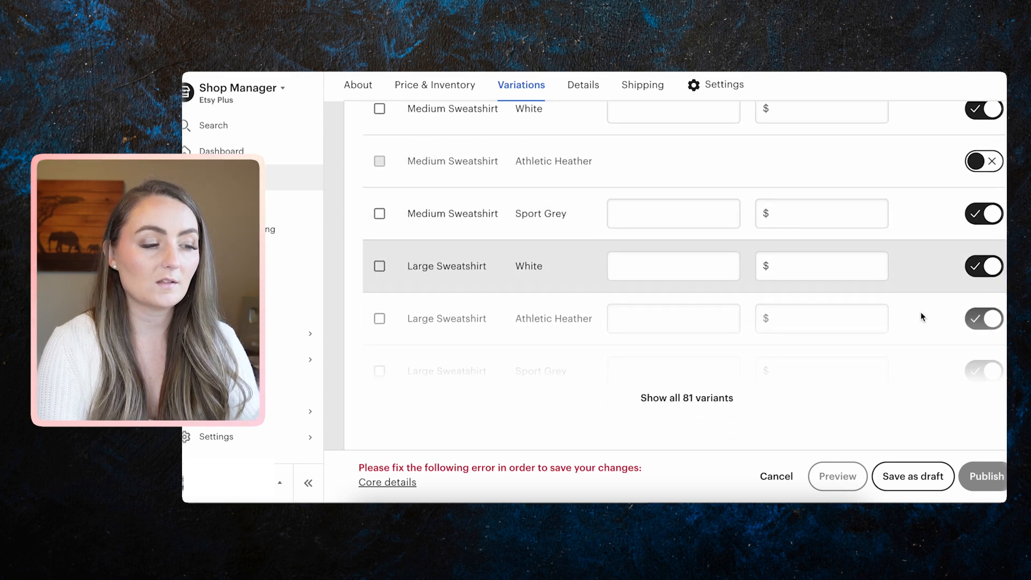
left_click(719, 397)
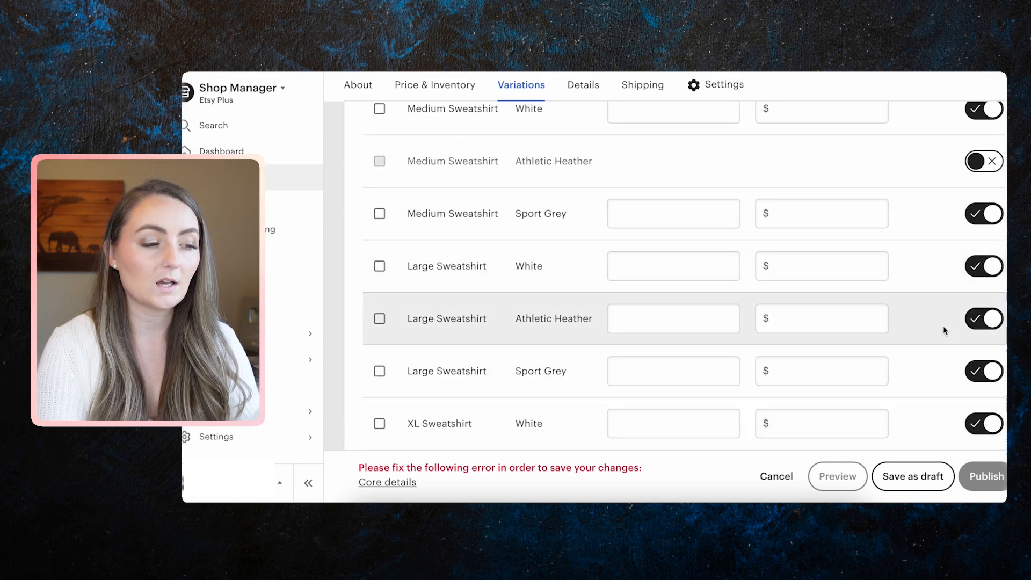
Hide Athletic Heather for Large through 5XL Sweatshirt and for the NB (0-3M) Bodysuit.
left_click(994, 319)
scroll(935, 333, "down", 5)
left_click(984, 340)
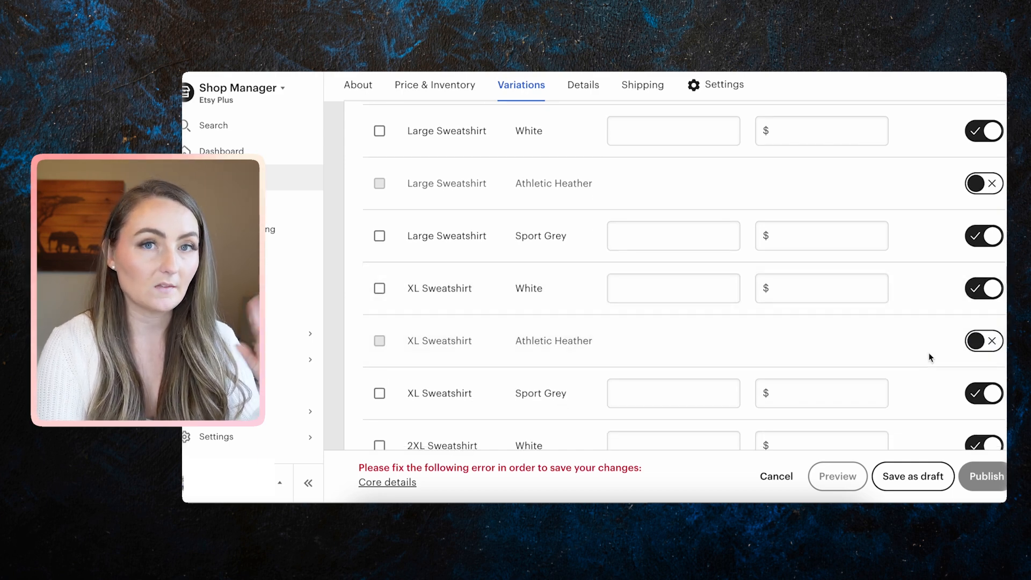
scroll(929, 352, "down", 5)
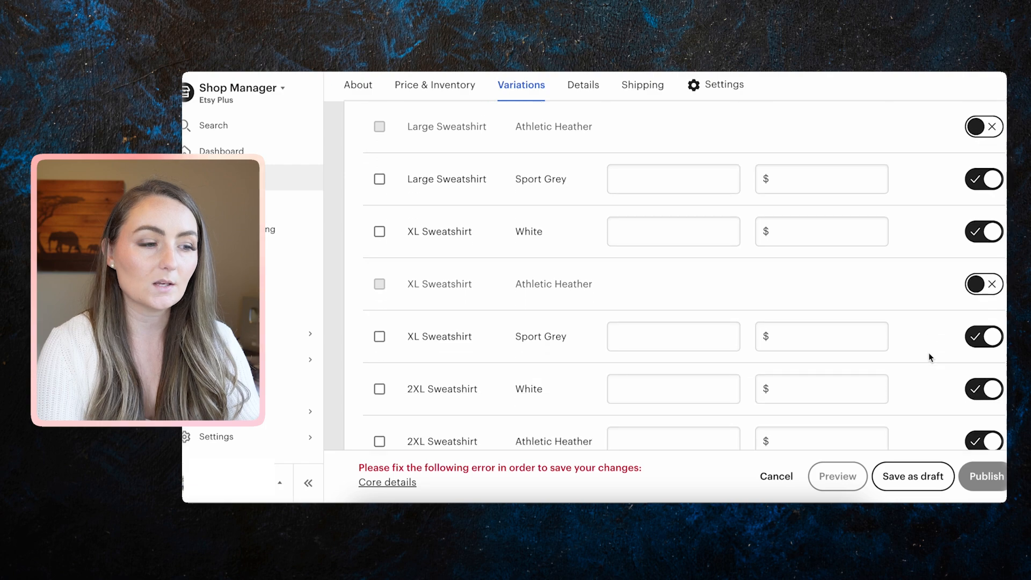
left_click(984, 352)
scroll(947, 368, "down", 5)
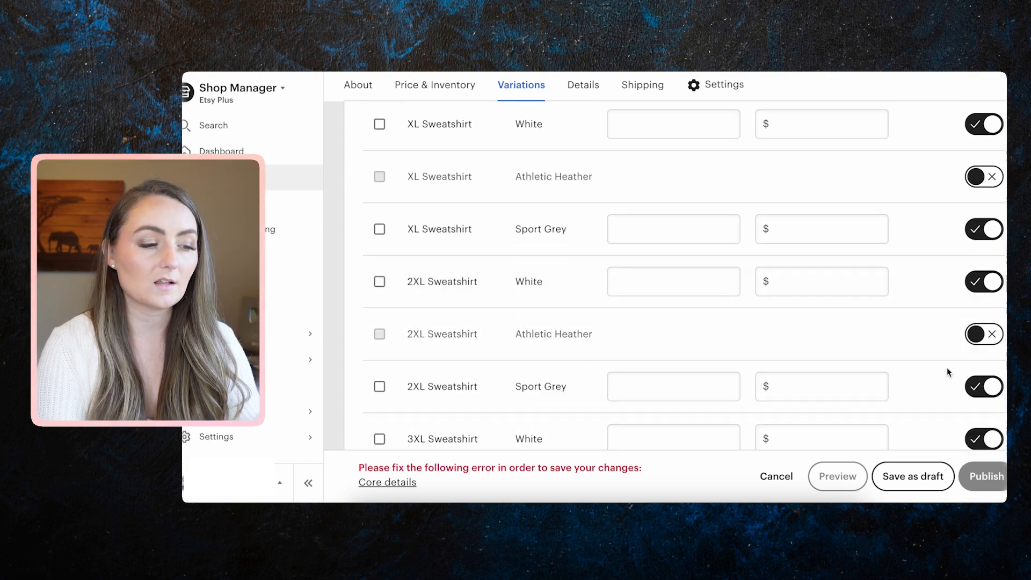
left_click(983, 349)
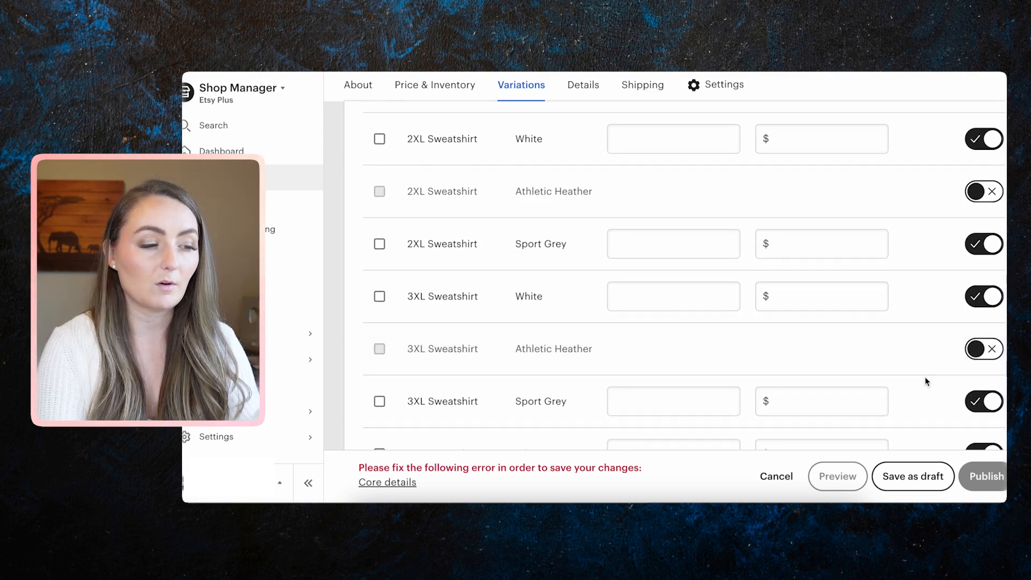
scroll(926, 380, "down", 5)
left_click(984, 337)
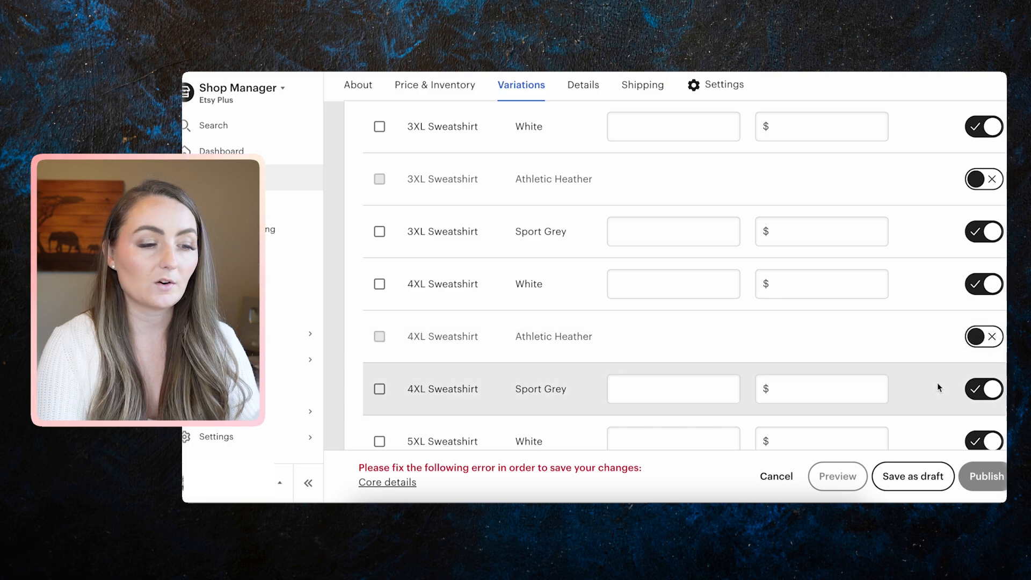
scroll(937, 382, "down", 4)
left_click(984, 353)
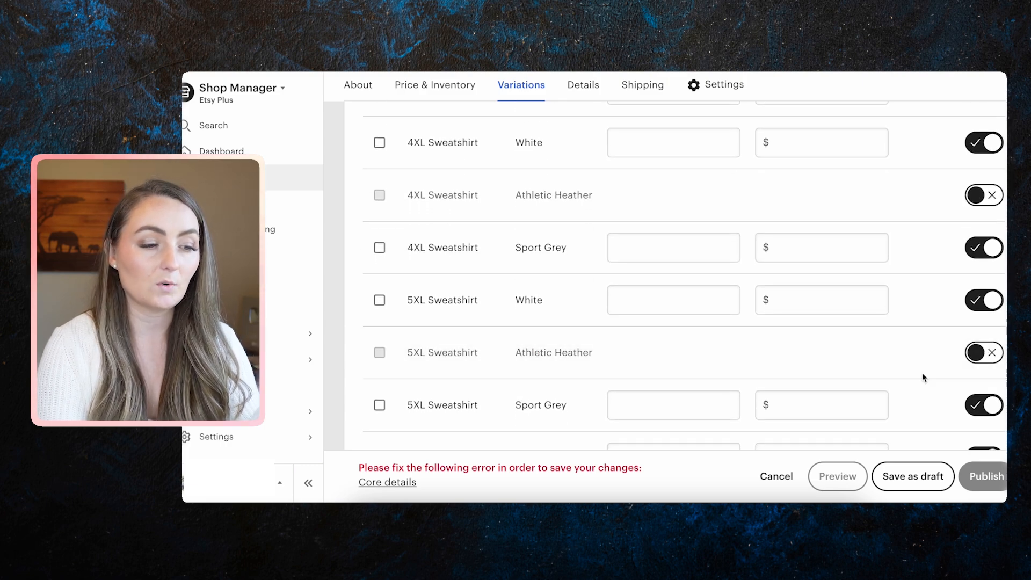
scroll(945, 363, "down", 7)
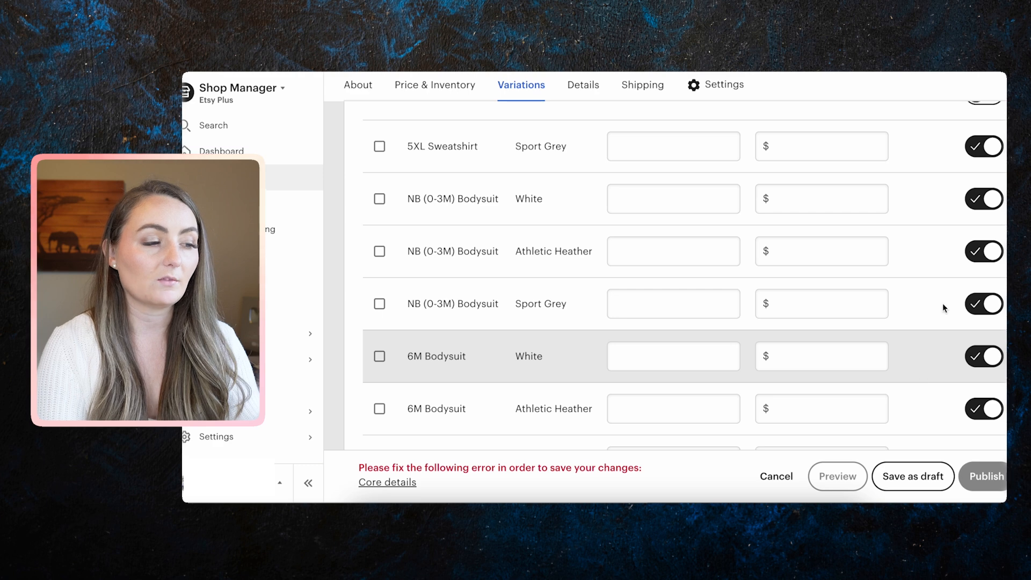
left_click(984, 254)
Hide the NB Sport Grey bodysuit and the 6M and 12M Athletic Heather and Sport Grey bodysuits.
scroll(956, 325, "down", 1)
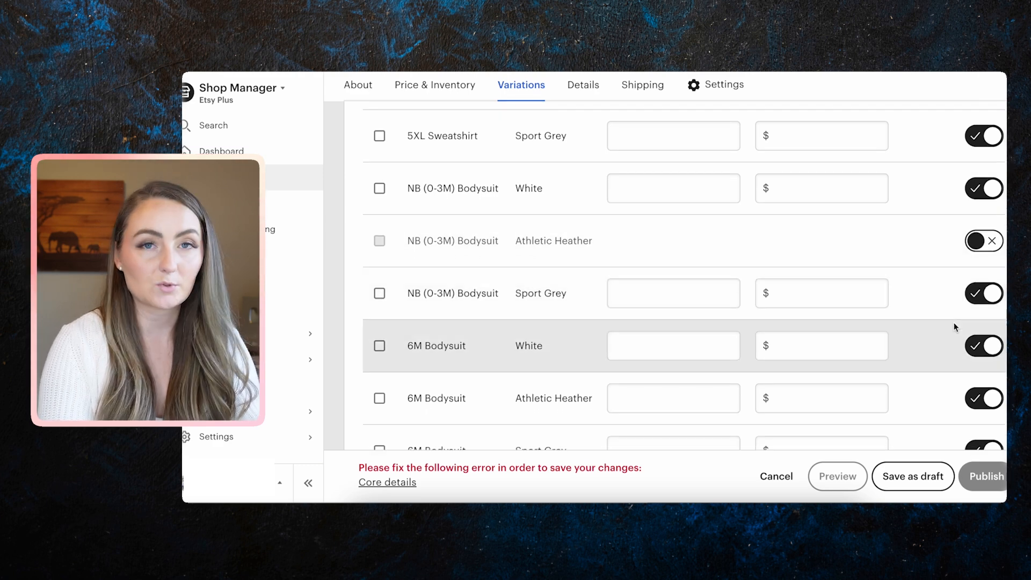
left_click(983, 296)
scroll(962, 339, "down", 1)
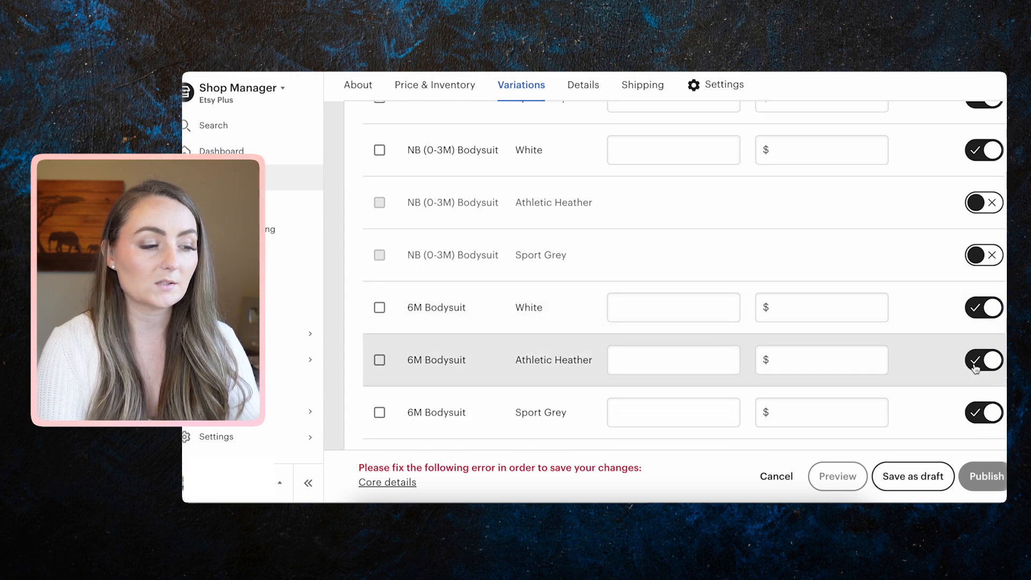
left_click(976, 364)
scroll(978, 370, "down", 1)
left_click(983, 371)
scroll(983, 376, "down", 3)
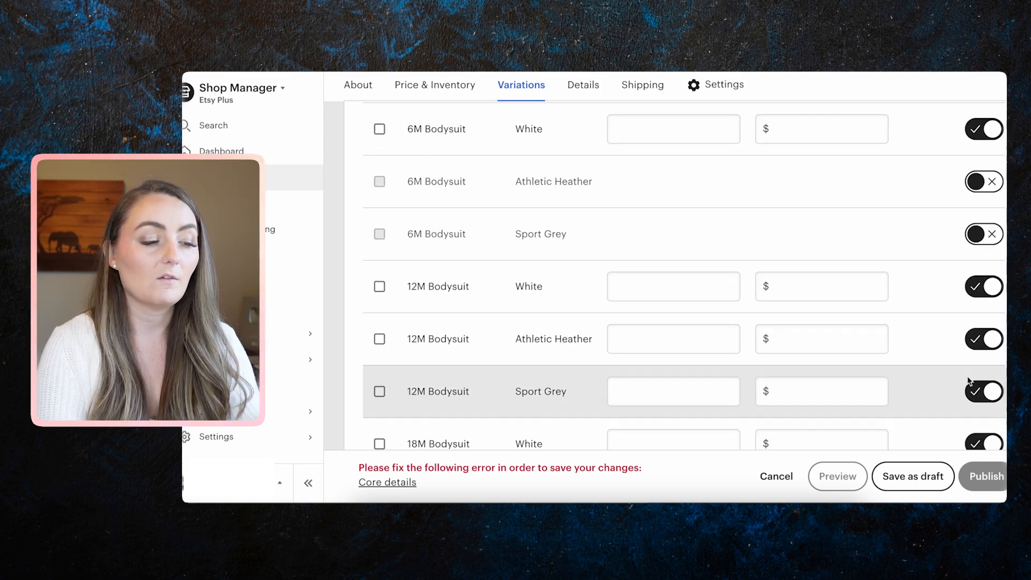
left_click(991, 326)
left_click(988, 376)
Hide the Sport Grey variants for S, M, L and XL Adult Shirt.
scroll(991, 371, "down", 3)
scroll(992, 370, "down", 10)
left_click(988, 317)
scroll(990, 322, "down", 1)
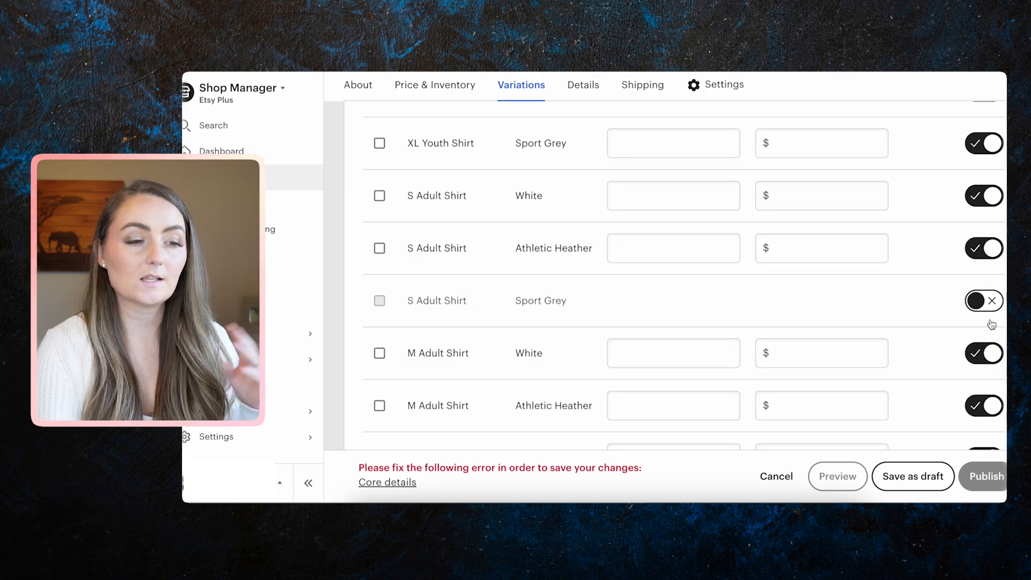
scroll(975, 296, "down", 3)
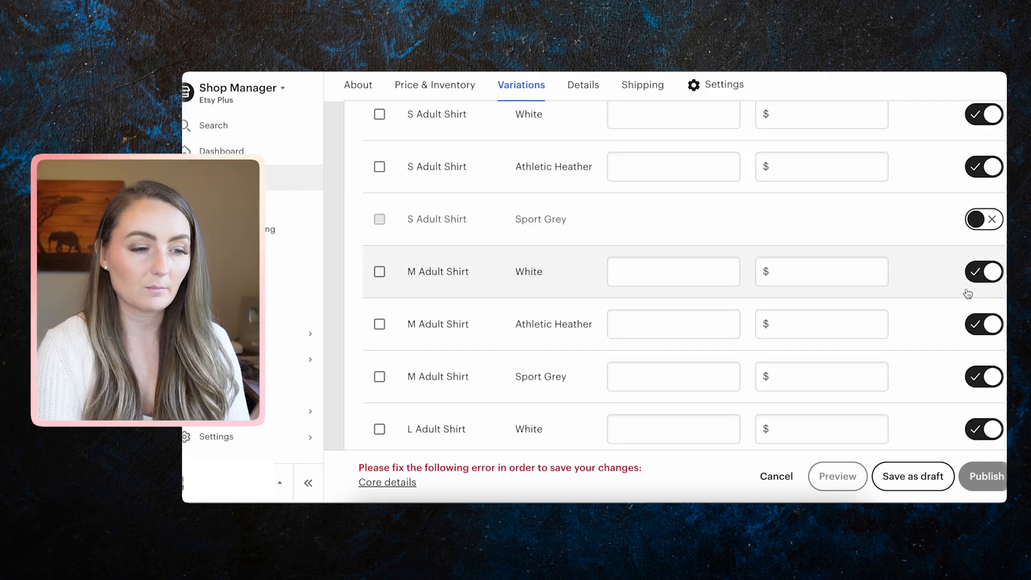
left_click(991, 344)
scroll(990, 333, "down", 5)
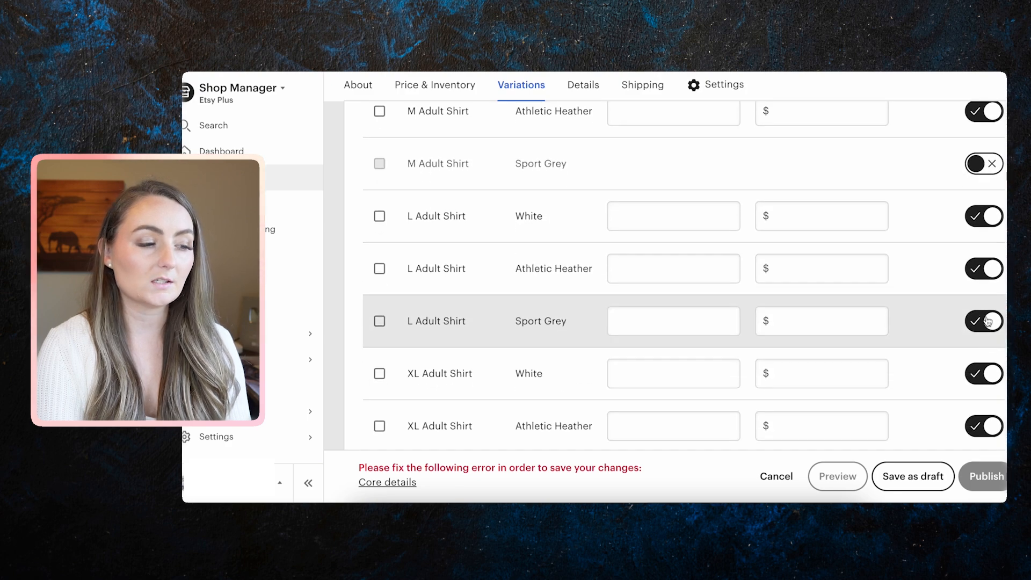
left_click(987, 321)
scroll(976, 353, "down", 3)
left_click(981, 346)
scroll(979, 344, "down", 4)
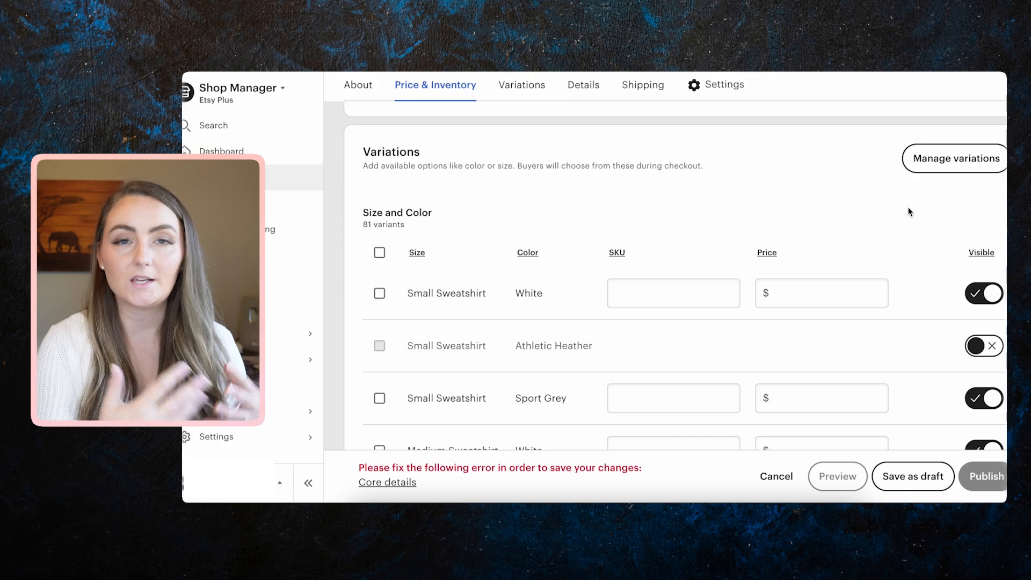
scroll(909, 213, "down", 3)
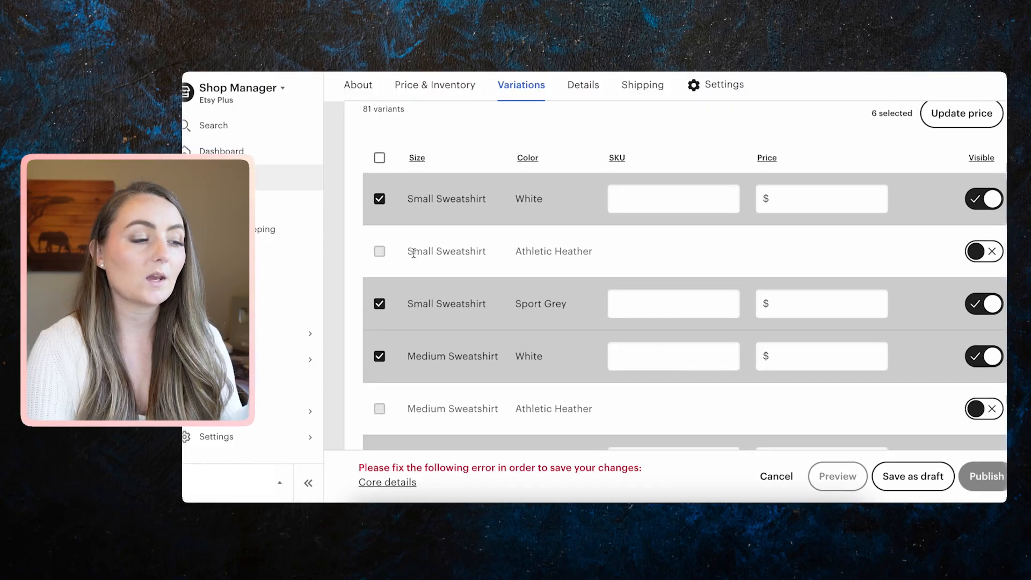
Set a $34.99 price on the six checked sweatshirt variants.
scroll(433, 361, "down", 2)
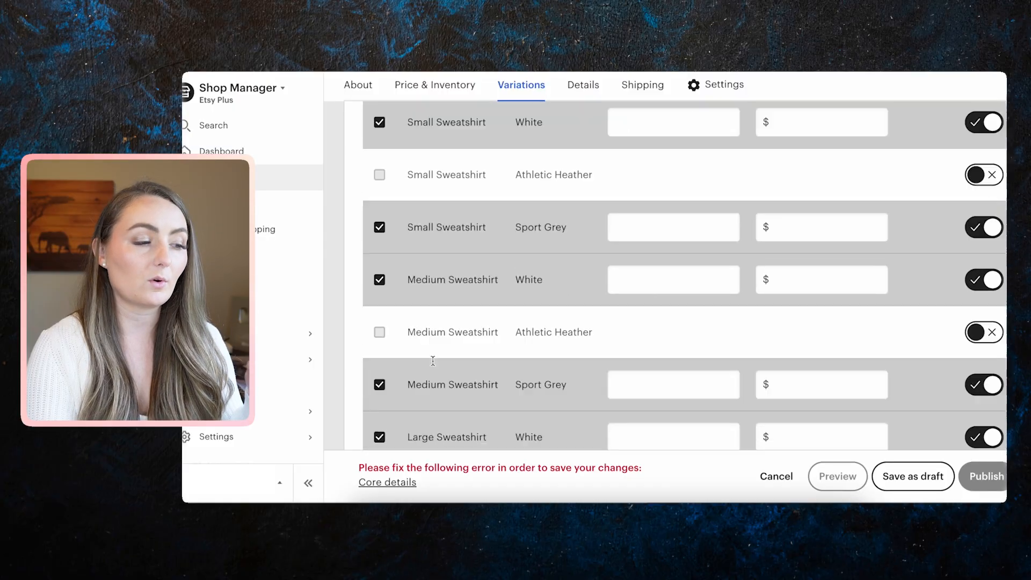
scroll(433, 361, "down", 3)
scroll(433, 360, "up", 6)
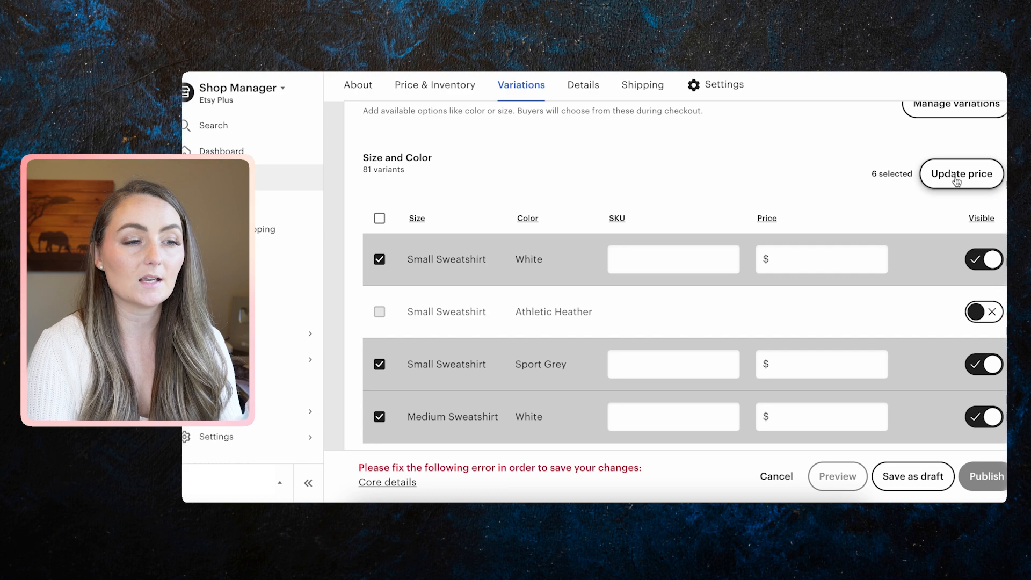
left_click(956, 180)
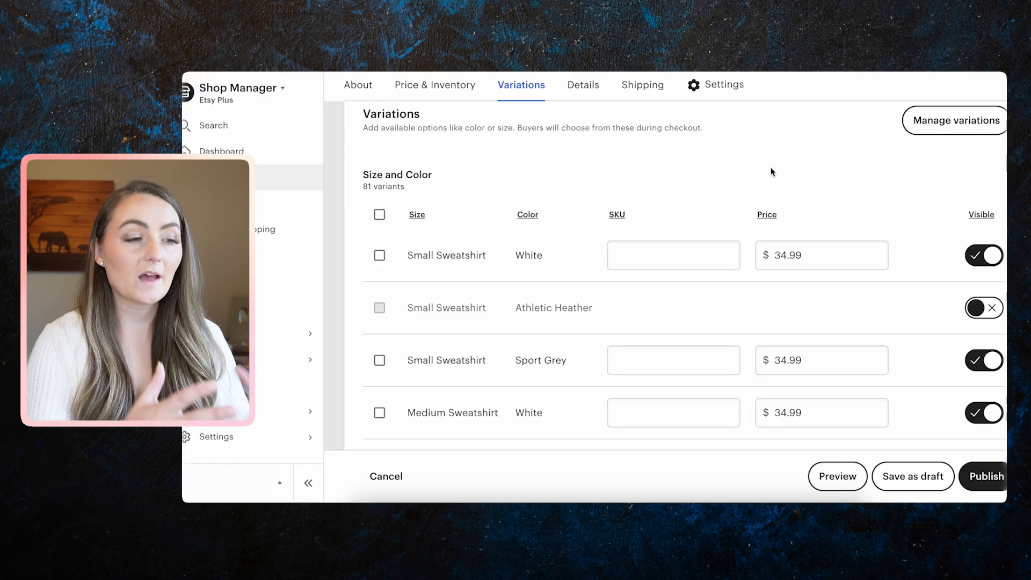
scroll(771, 169, "down", 20)
scroll(771, 169, "down", 20)
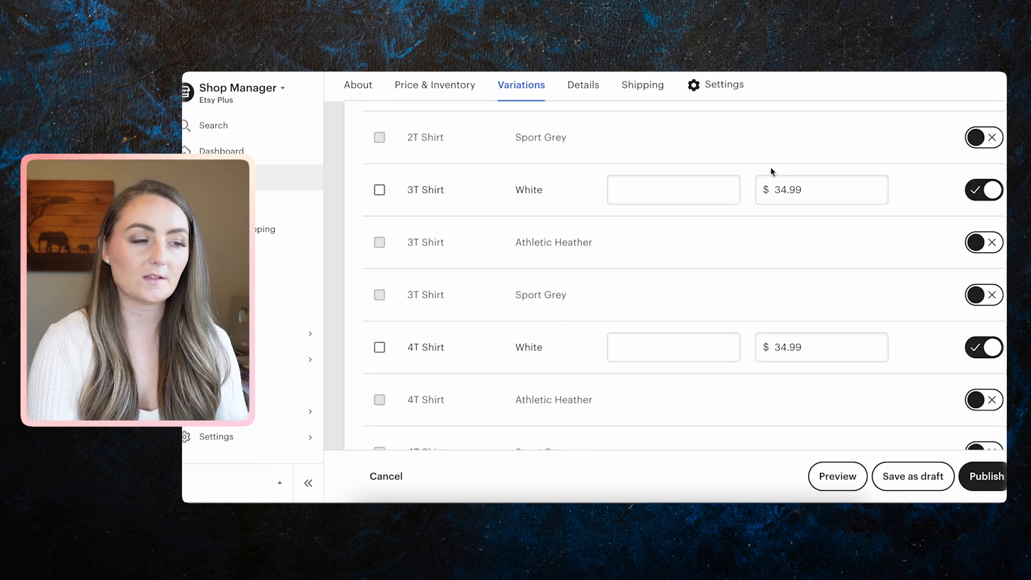
scroll(771, 168, "down", 20)
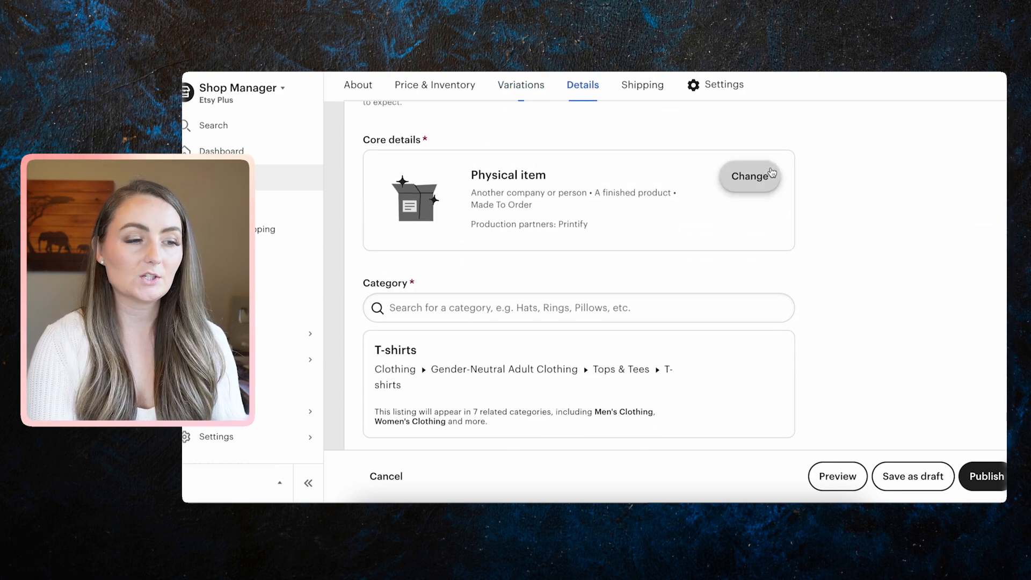
Review the shipping profile without changes, then save the sweatshirt listing as a draft.
scroll(772, 172, "down", 10)
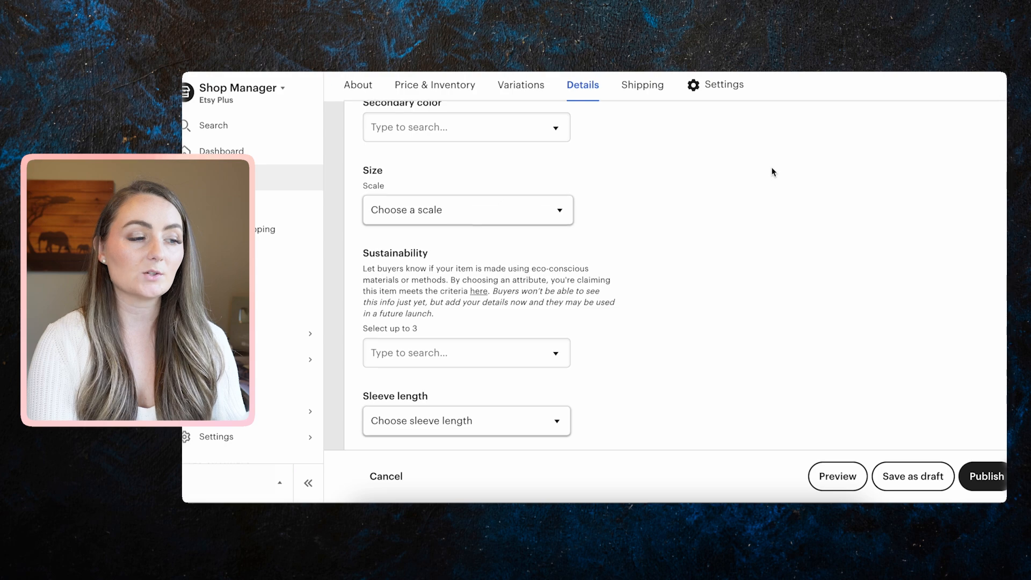
scroll(772, 172, "down", 5)
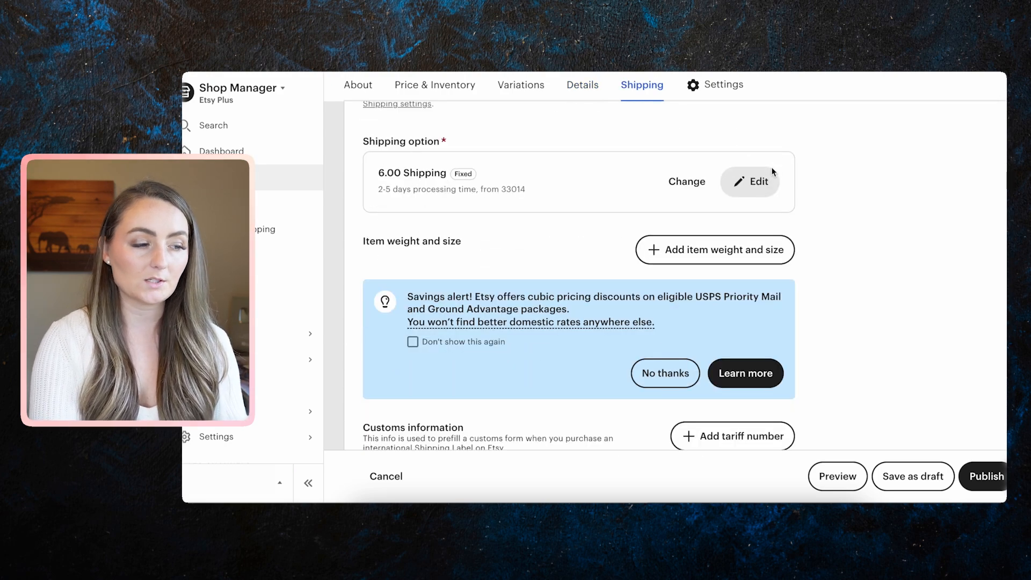
left_click(757, 182)
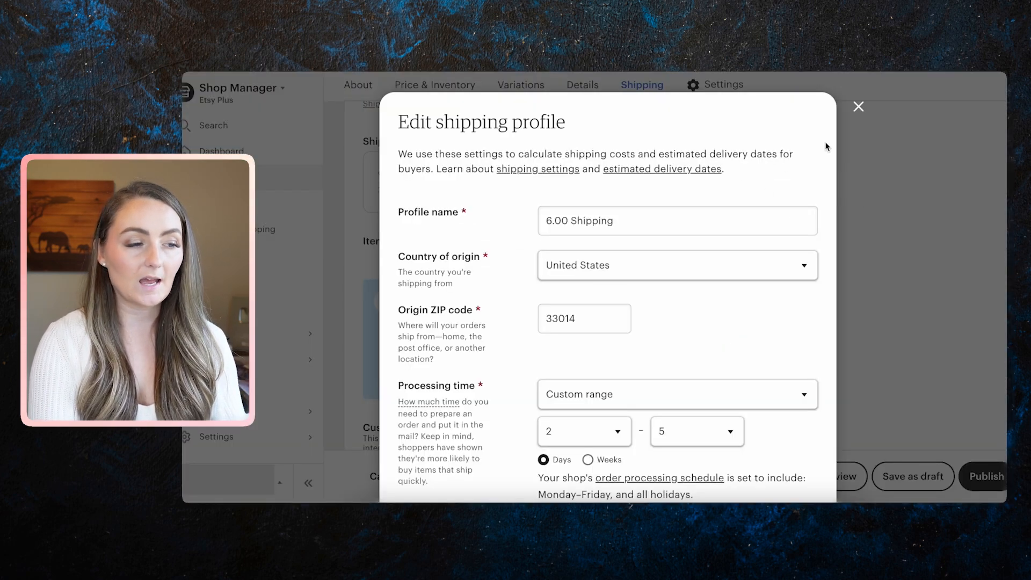
left_click(859, 107)
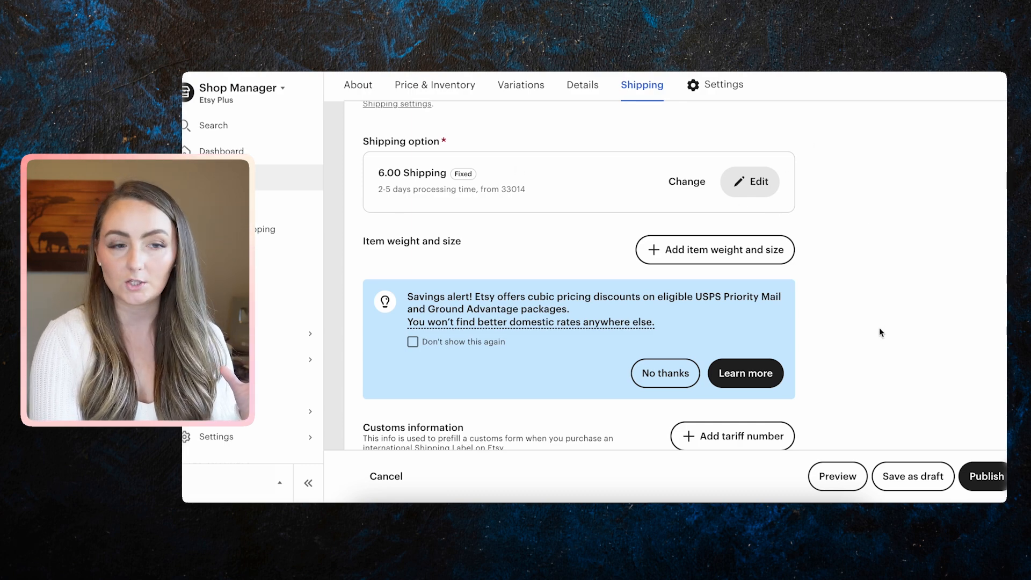
left_click(913, 477)
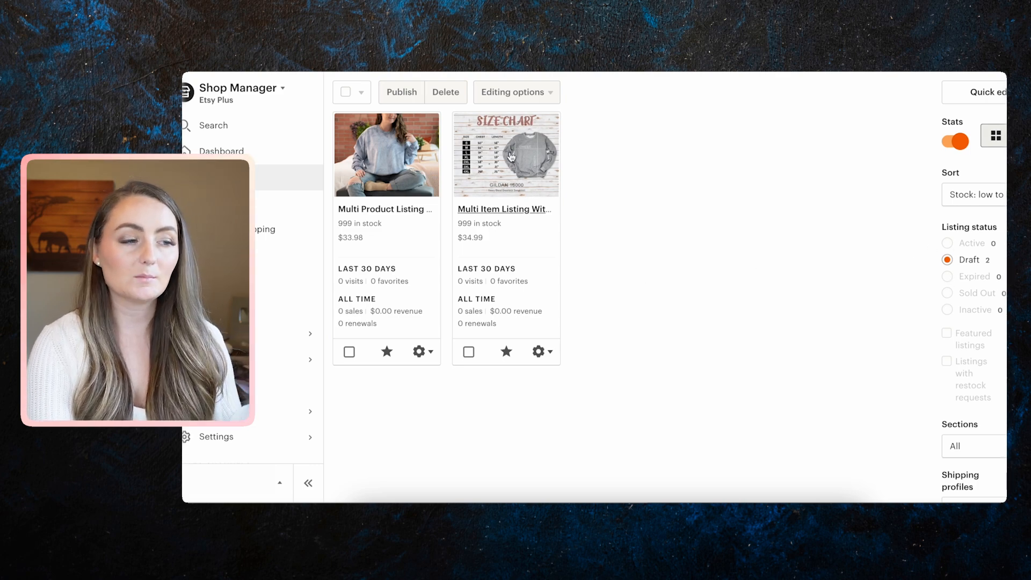
Copy the Multi Item Listing With Sweatshirt draft and scroll to its Variations table.
left_click(539, 351)
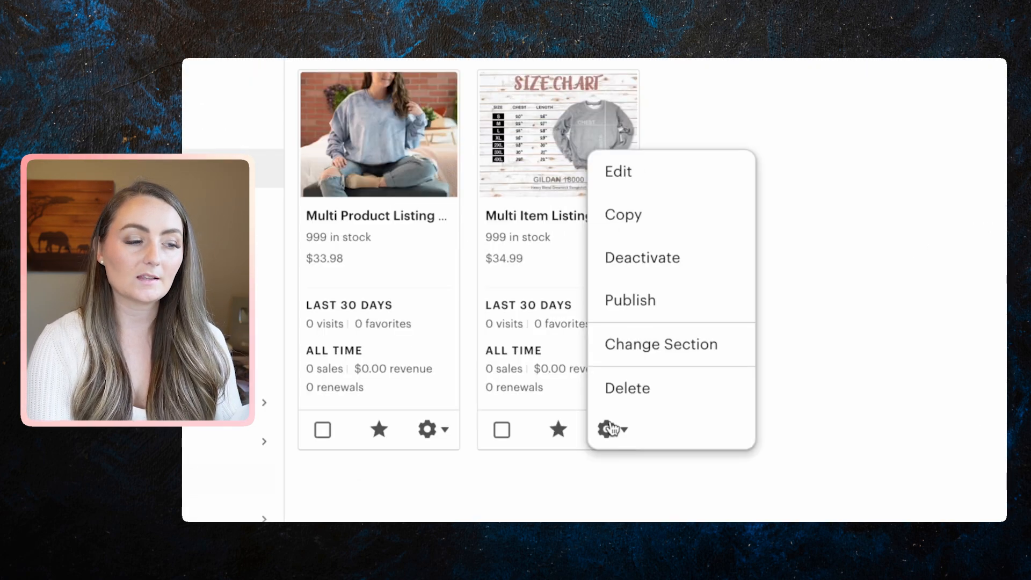
left_click(661, 232)
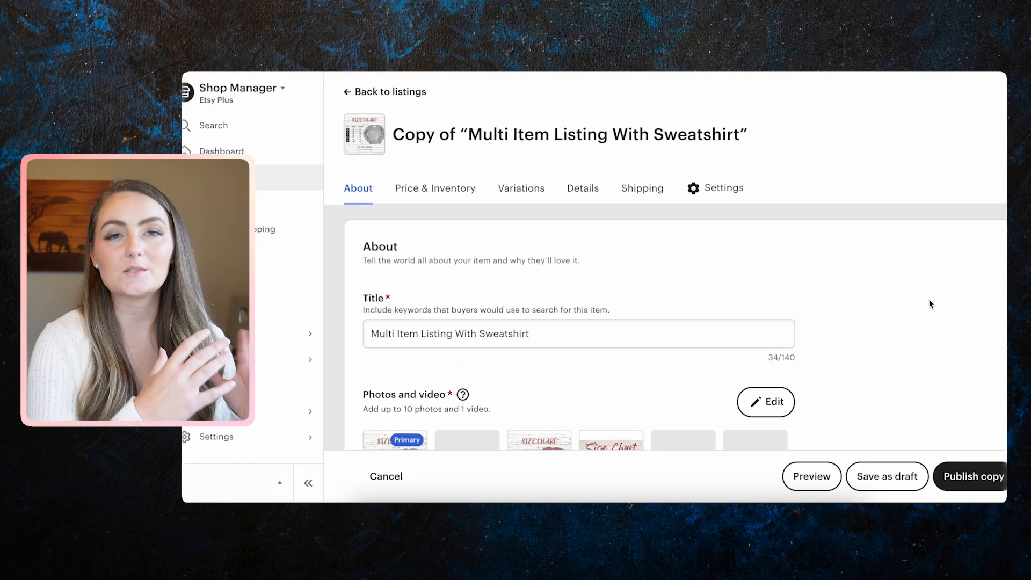
scroll(571, 333, "down", 4)
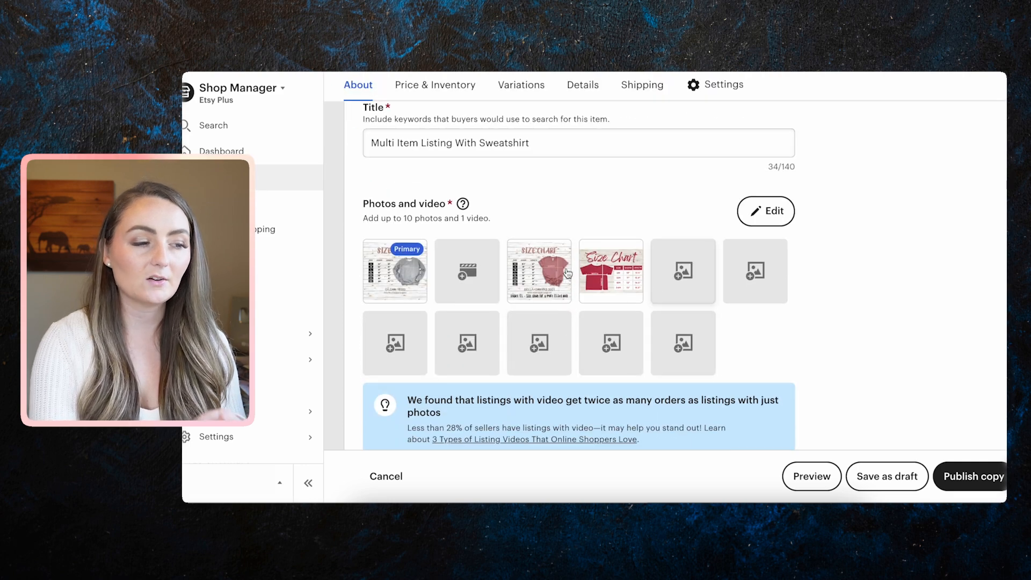
scroll(712, 358, "down", 15)
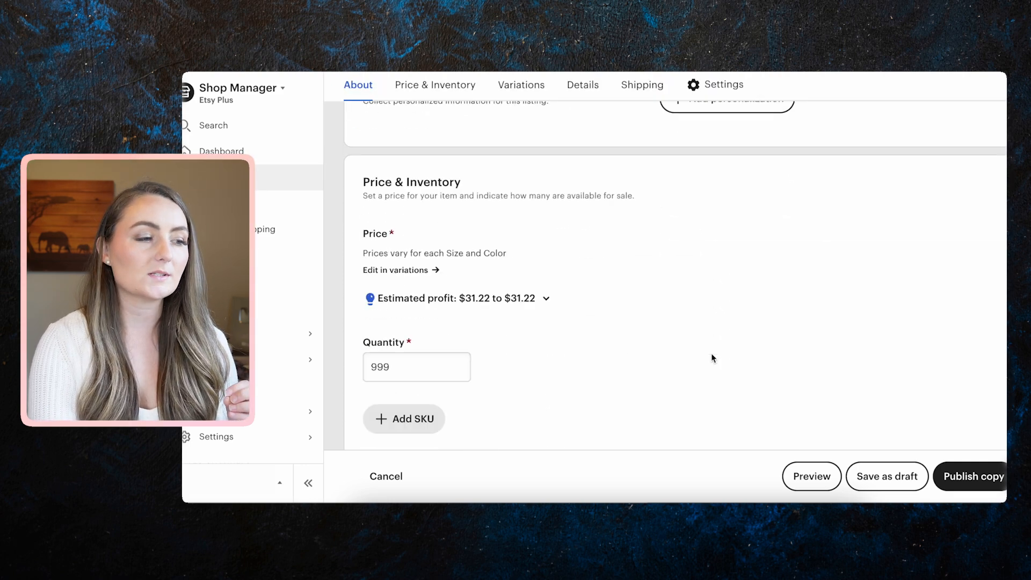
scroll(711, 353, "down", 3)
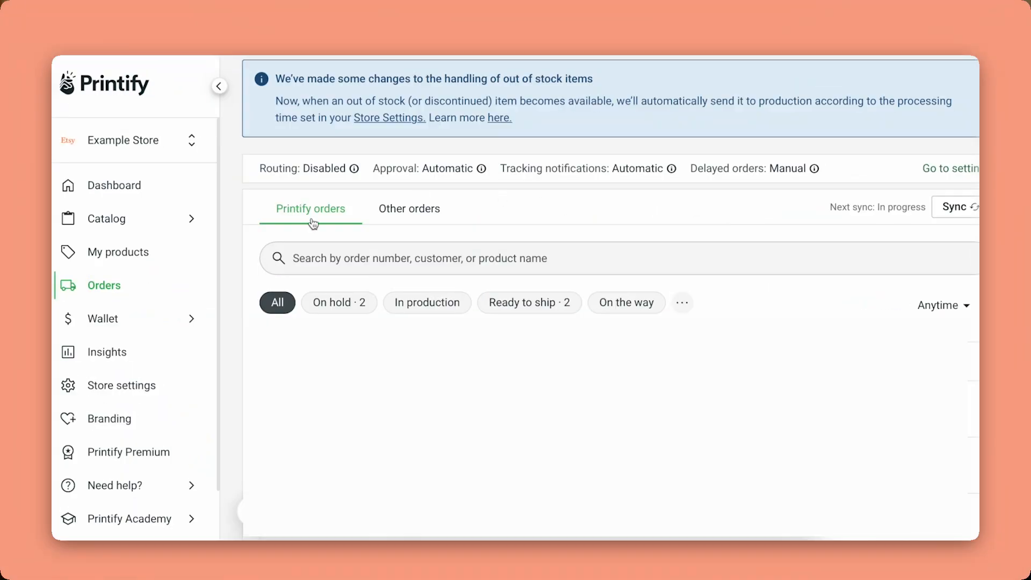
Show orders placed outside Printify under the Other orders tab.
left_click(418, 214)
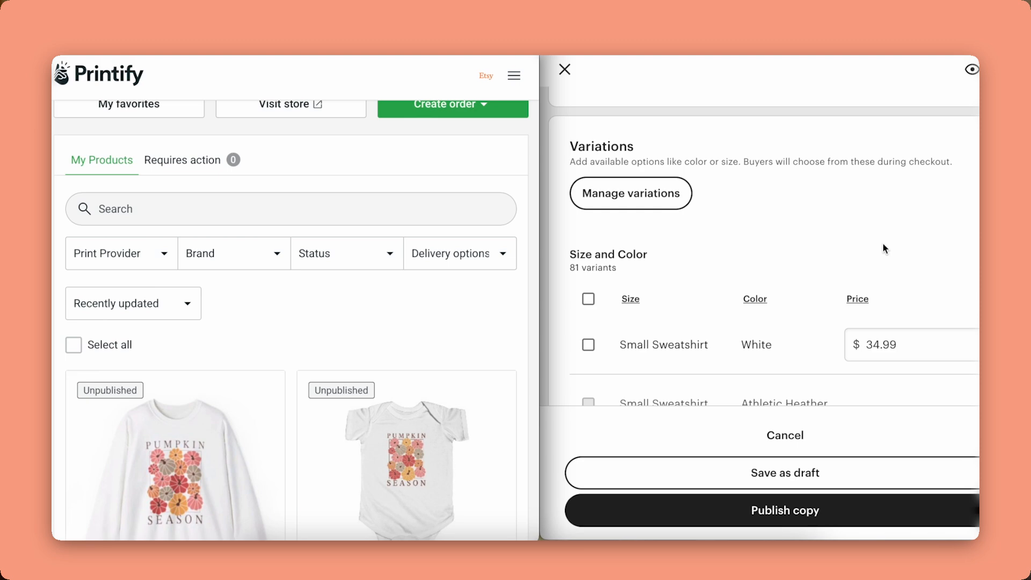
Open the Pumpkin Season Sweatshirt's S / Sport Grey variant details ($36.87 retail, $14.75 profit).
scroll(325, 304, "down", 5)
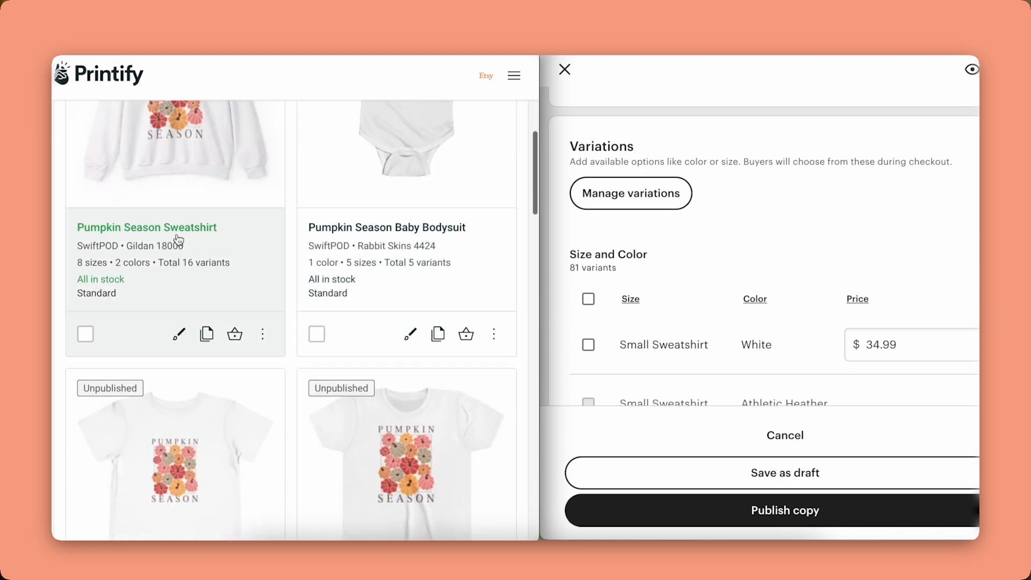
left_click(175, 228)
scroll(339, 235, "down", 15)
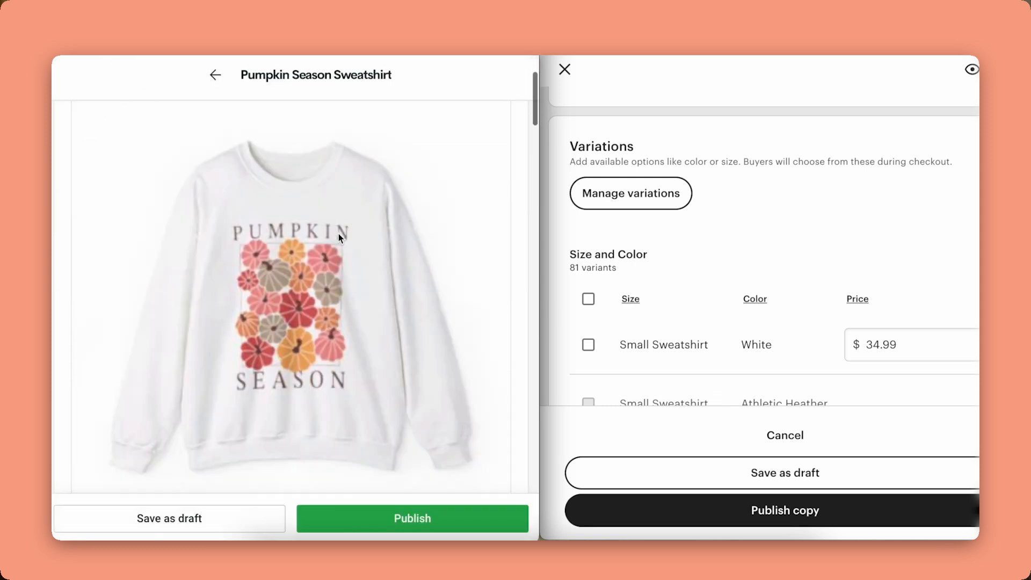
scroll(338, 238, "down", 15)
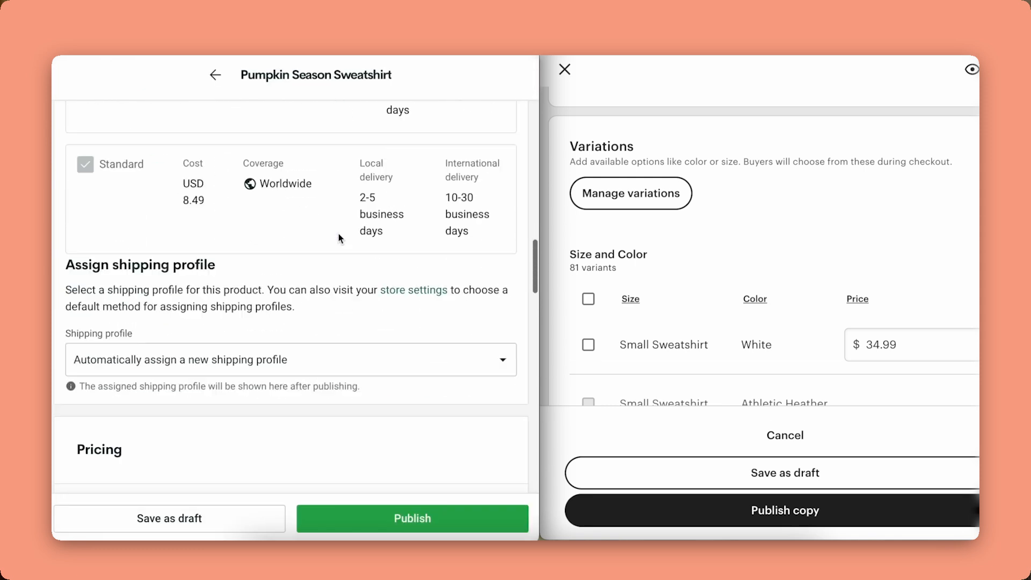
scroll(339, 233, "down", 2)
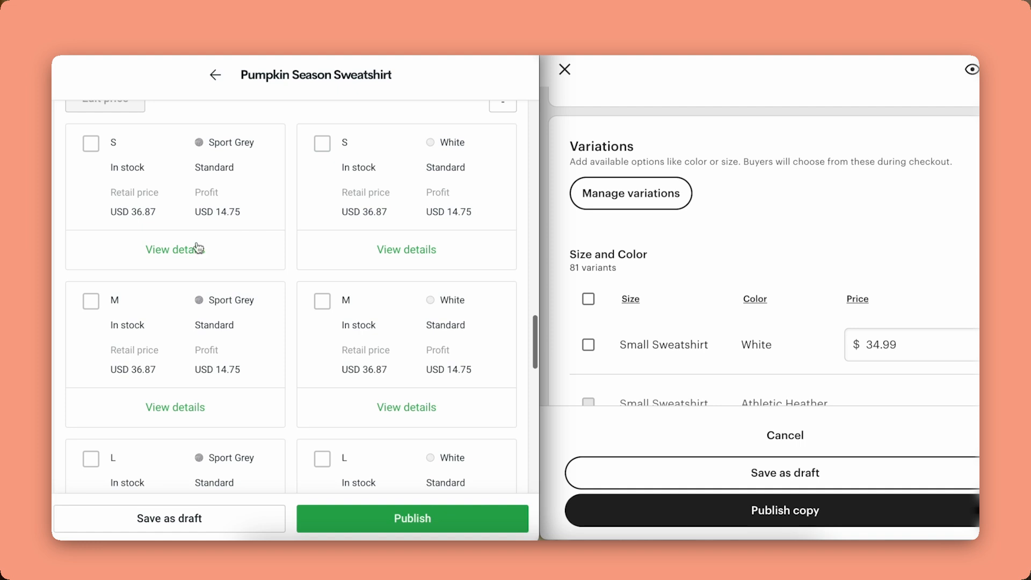
left_click(180, 251)
scroll(373, 239, "down", 2)
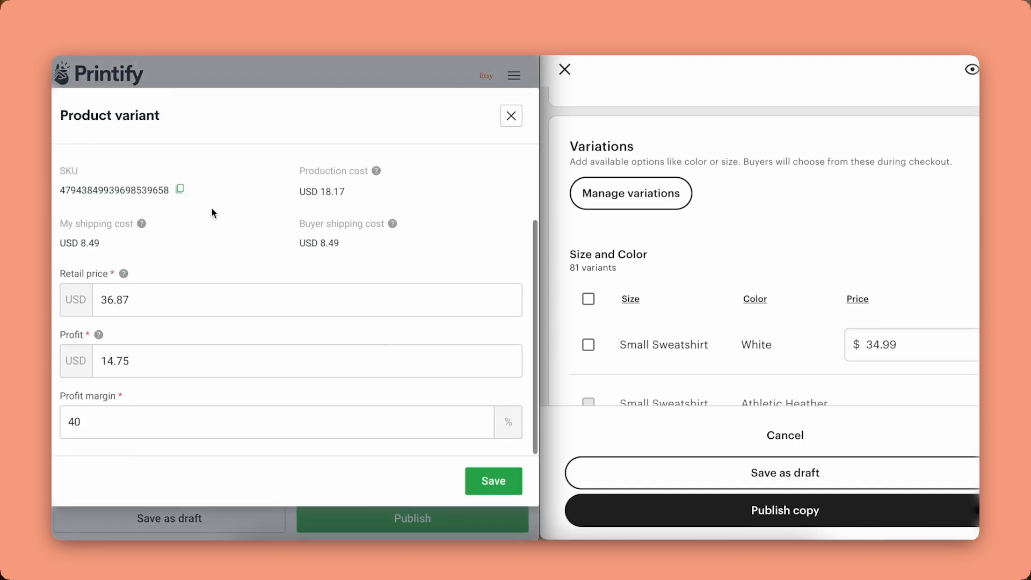
scroll(180, 210, "up", 2)
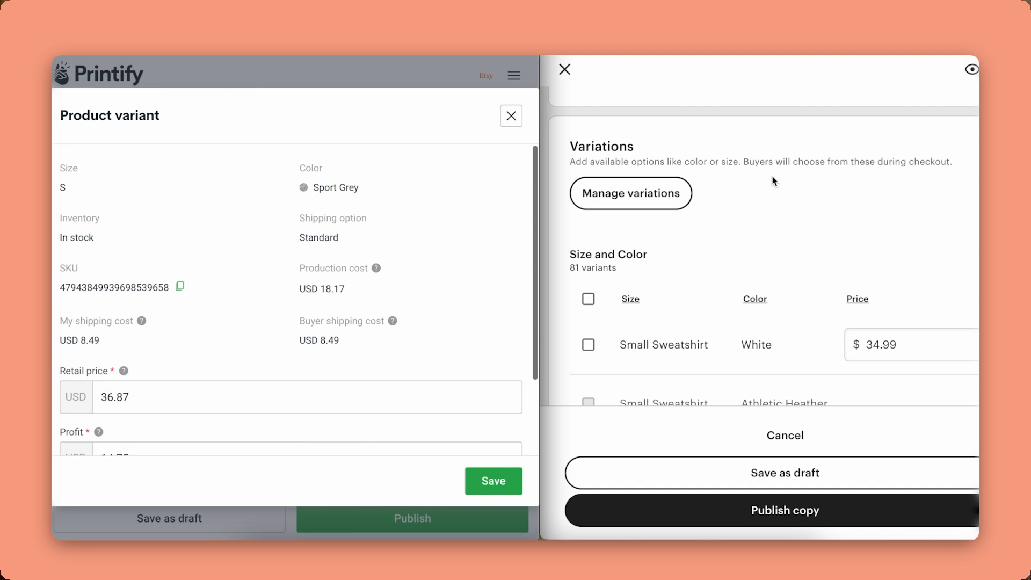
Turn on SKUs varying by Size and Color and apply the variation settings.
scroll(803, 249, "down", 3)
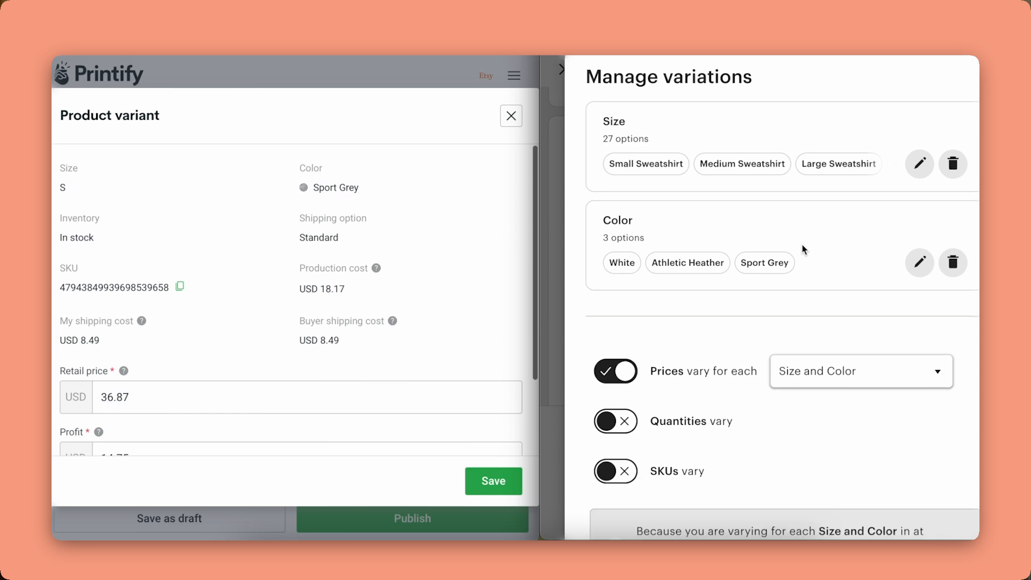
left_click(625, 339)
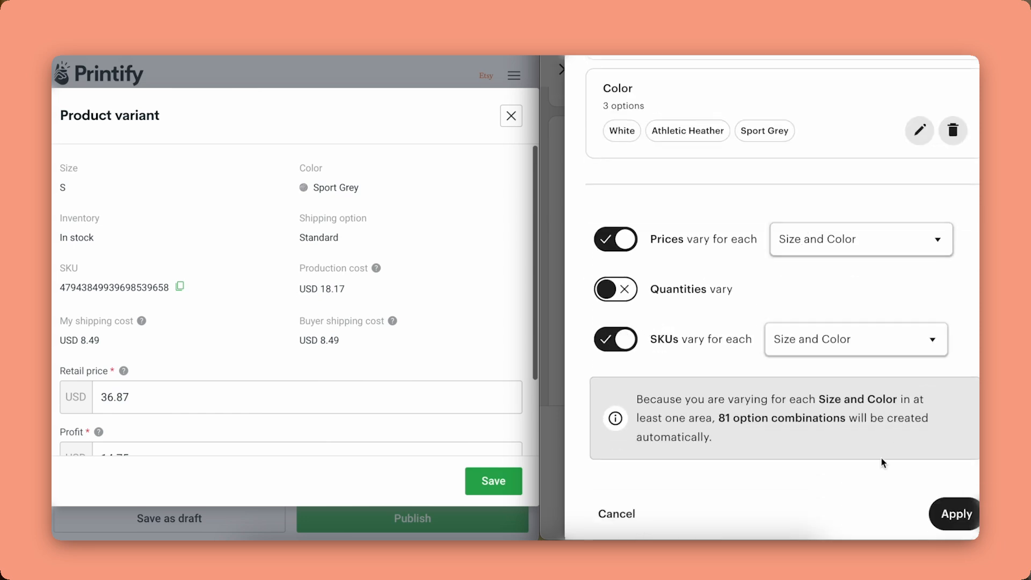
left_click(951, 514)
Paste the Printify SKUs into the Small Sweatshirt Sport Grey and White SKU fields.
scroll(890, 287, "down", 2)
scroll(889, 287, "down", 3)
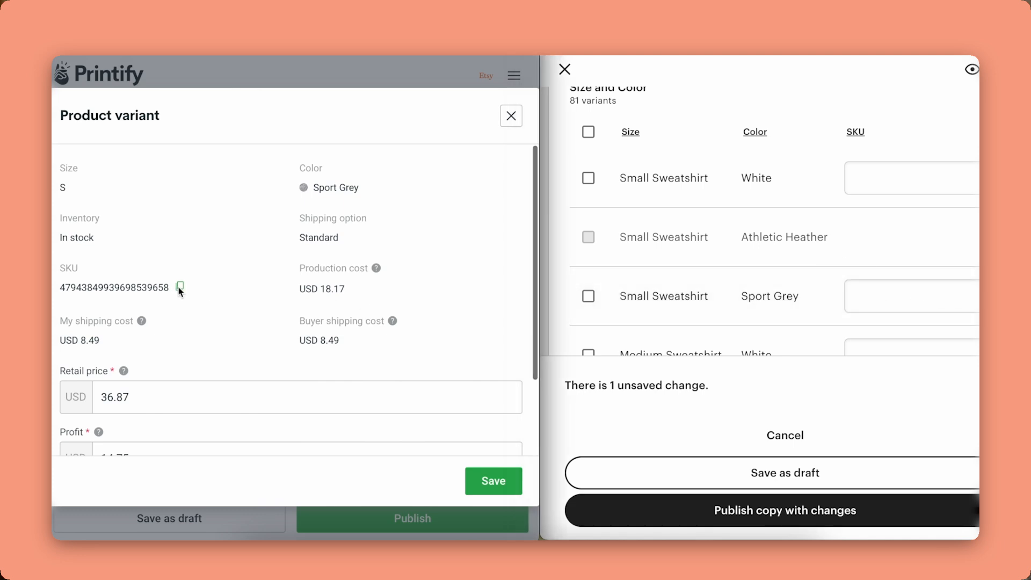
left_click(884, 299)
key("ctrl+v")
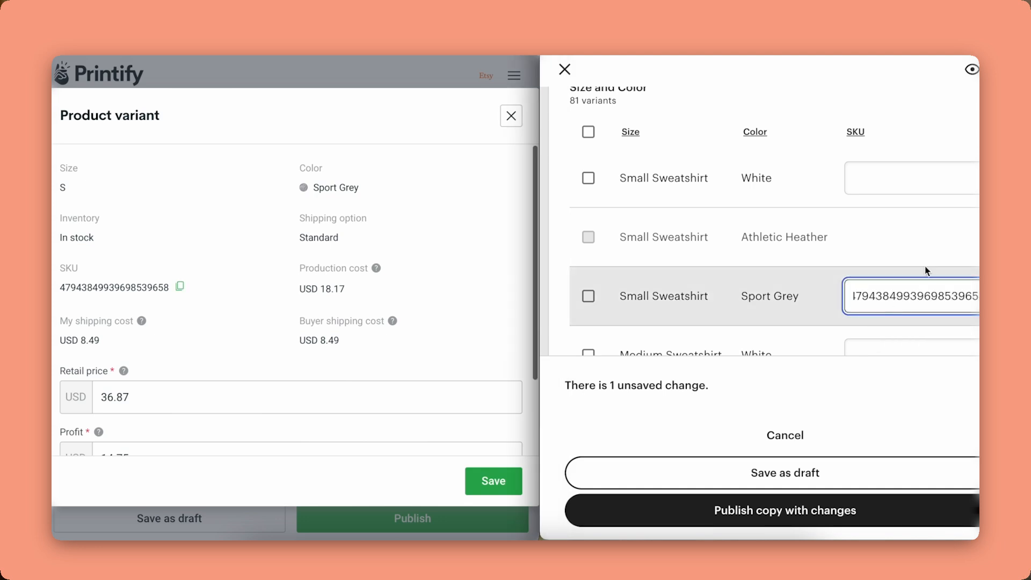
left_click(943, 233)
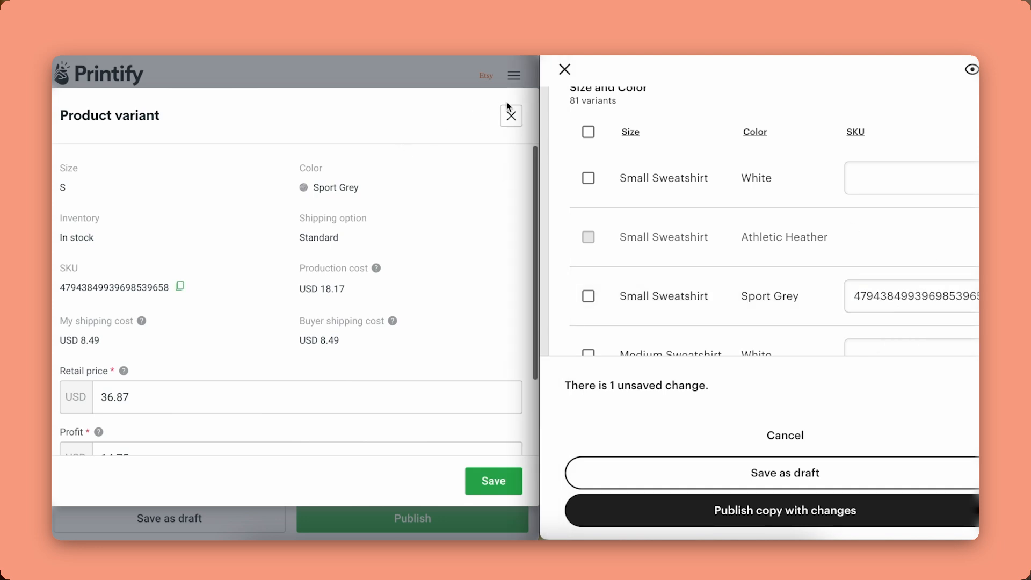
left_click(511, 115)
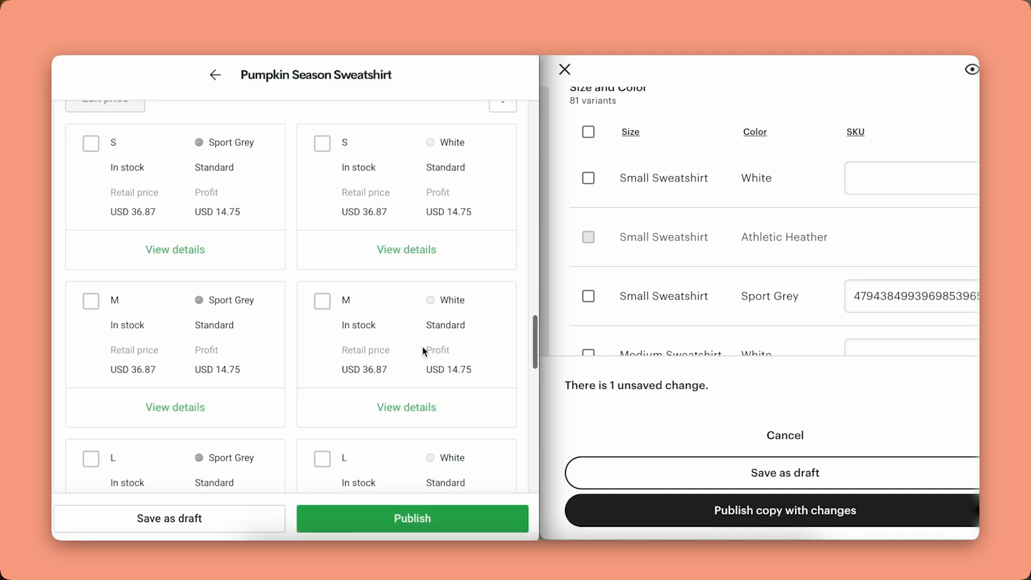
left_click(414, 254)
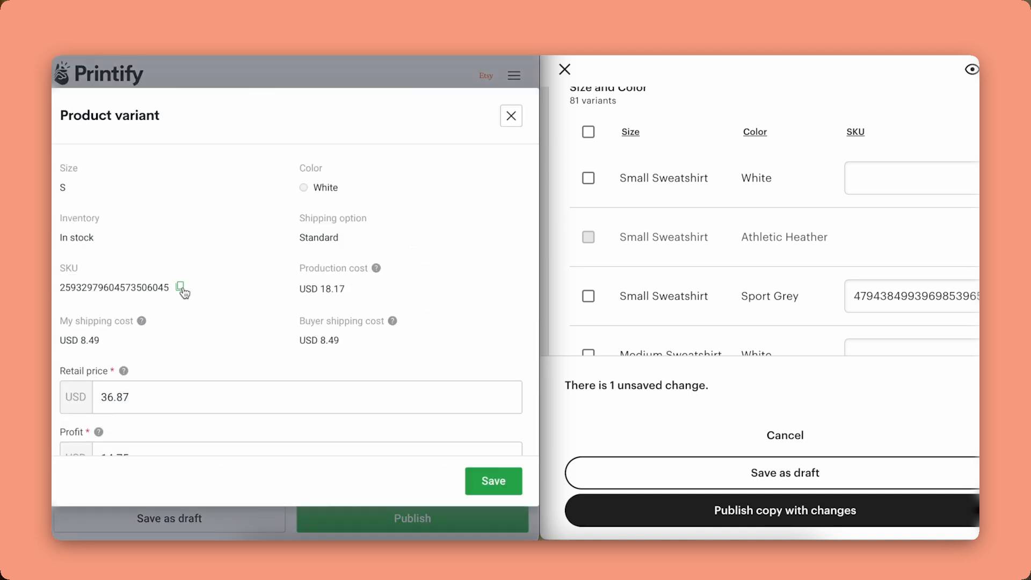
left_click(909, 179)
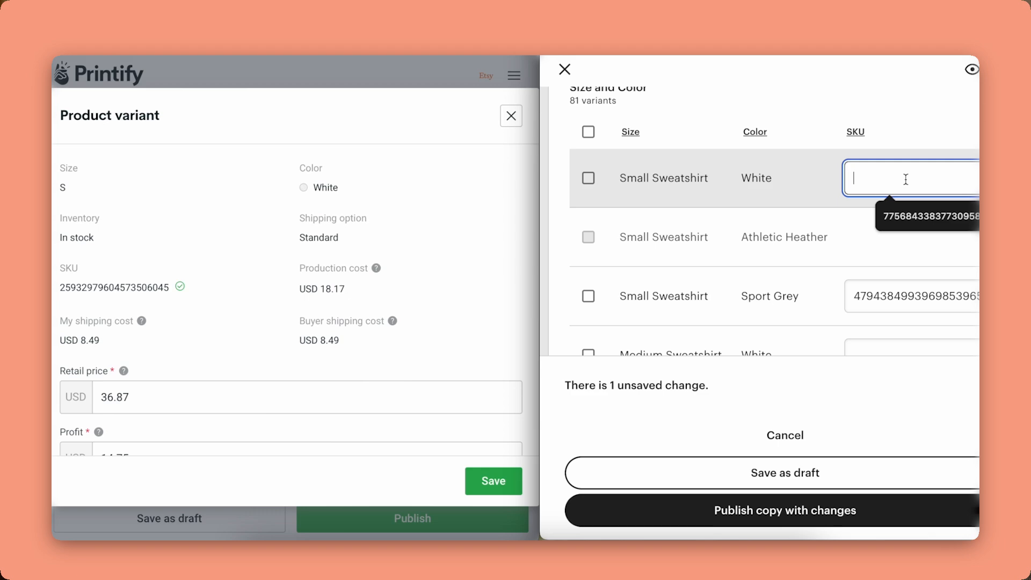
key("ctrl+v")
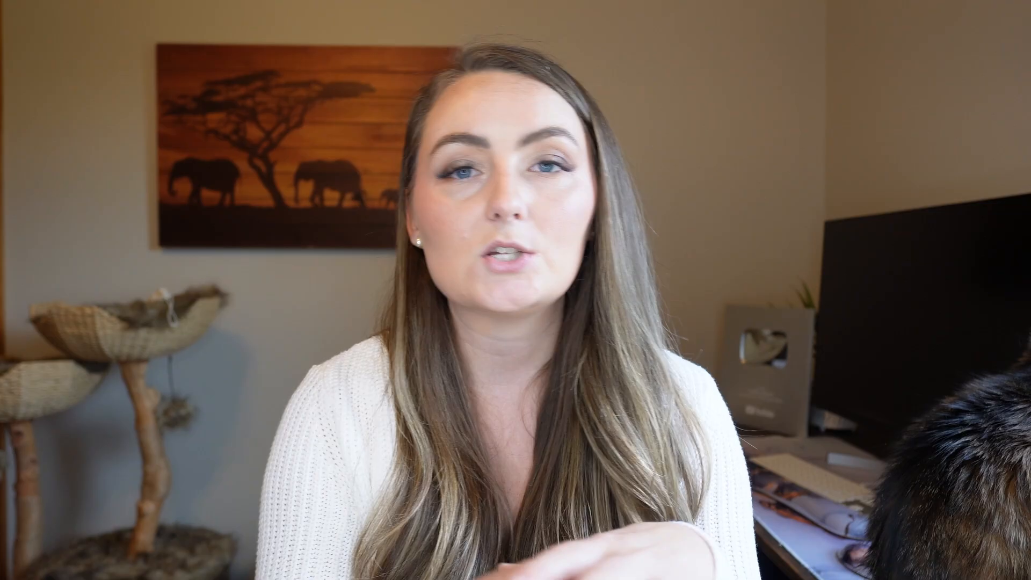